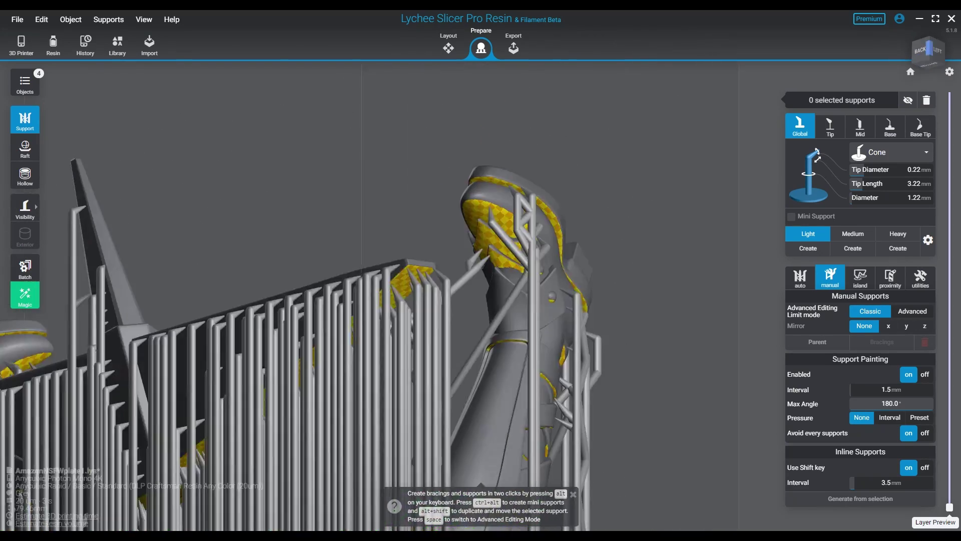
Paint light supports around the rim of the flat underside of one lower-leg part
{"action": "scroll", "coordinate": [581, 380], "scroll_direction": "down", "scroll_amount": 4}
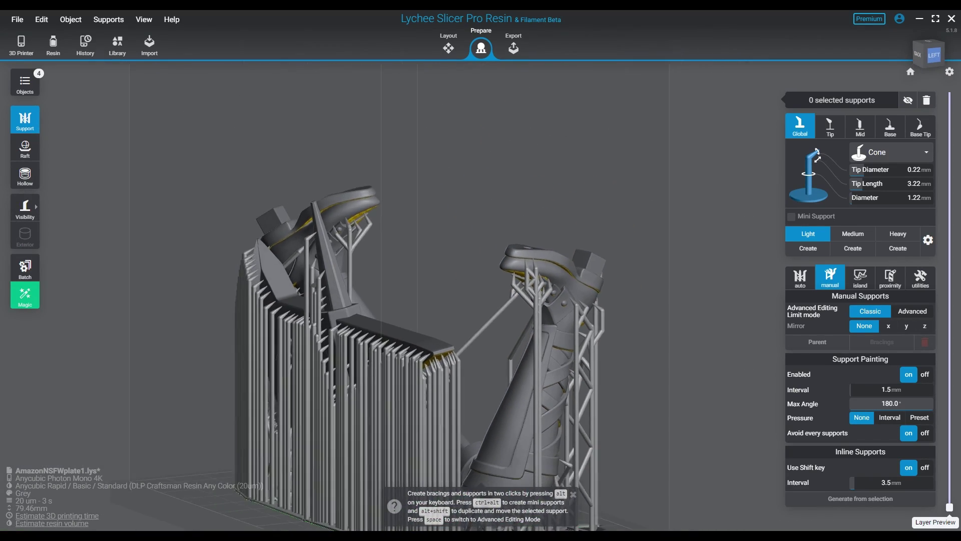
{"action": "right_click_drag", "start_coordinate": [581, 380], "coordinate": [541, 365]}
{"action": "middle_click_drag", "start_coordinate": [641, 380], "coordinate": [320, 340]}
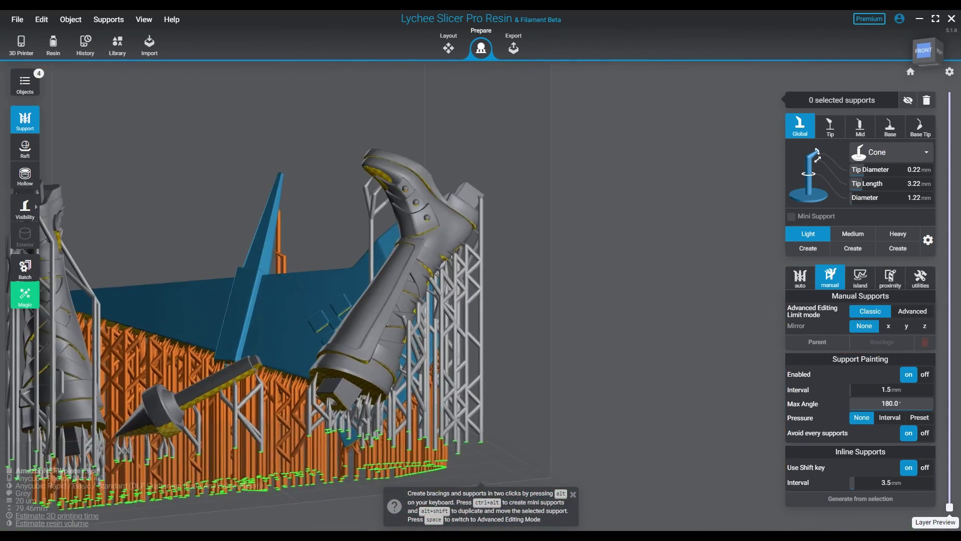
{"action": "right_click_drag", "start_coordinate": [320, 341], "coordinate": [576, 388]}
{"action": "middle_click_drag", "start_coordinate": [380, 370], "coordinate": [452, 296]}
{"action": "left_click", "coordinate": [910, 72]}
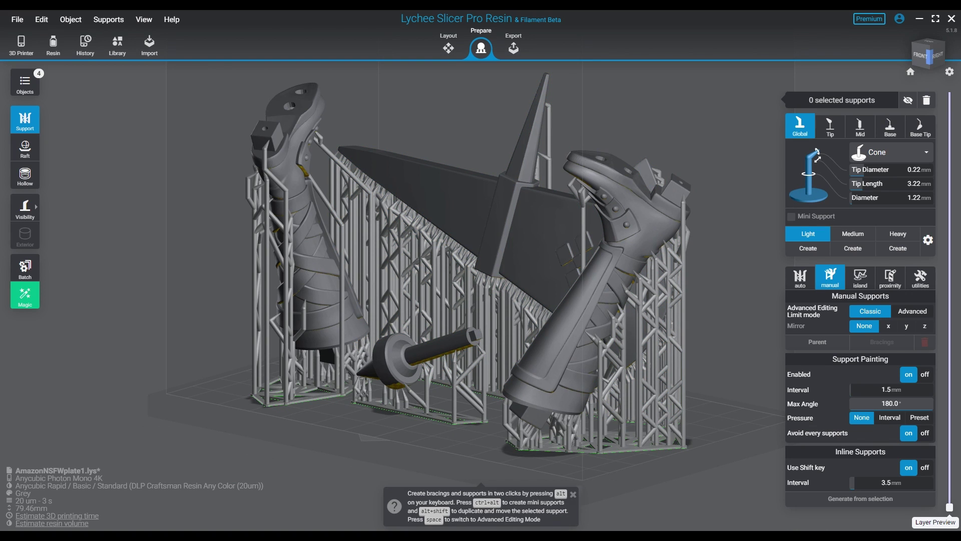
{"action": "right_click_drag", "start_coordinate": [575, 350], "coordinate": [646, 205]}
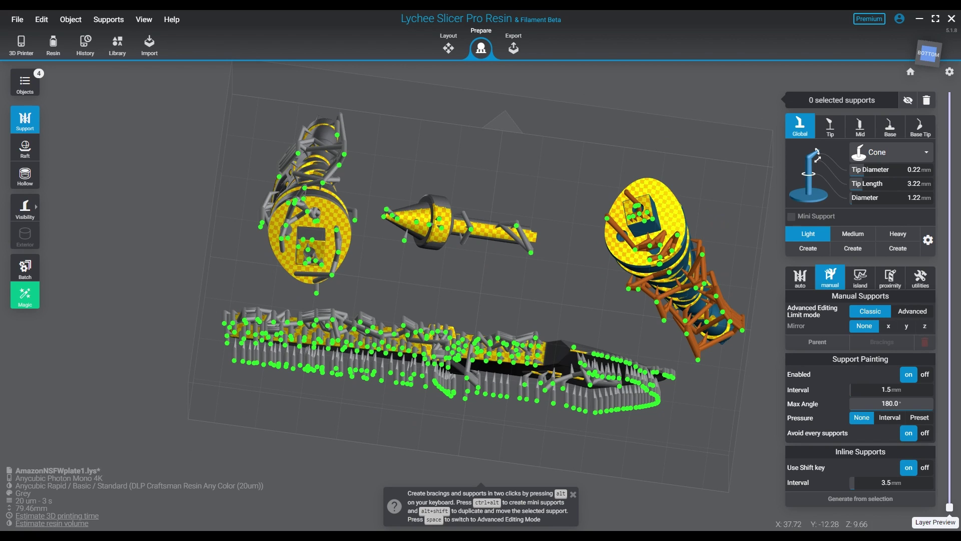
{"action": "left_click", "coordinate": [643, 261]}
{"action": "left_click_drag", "start_coordinate": [644, 262], "coordinate": [637, 263]}
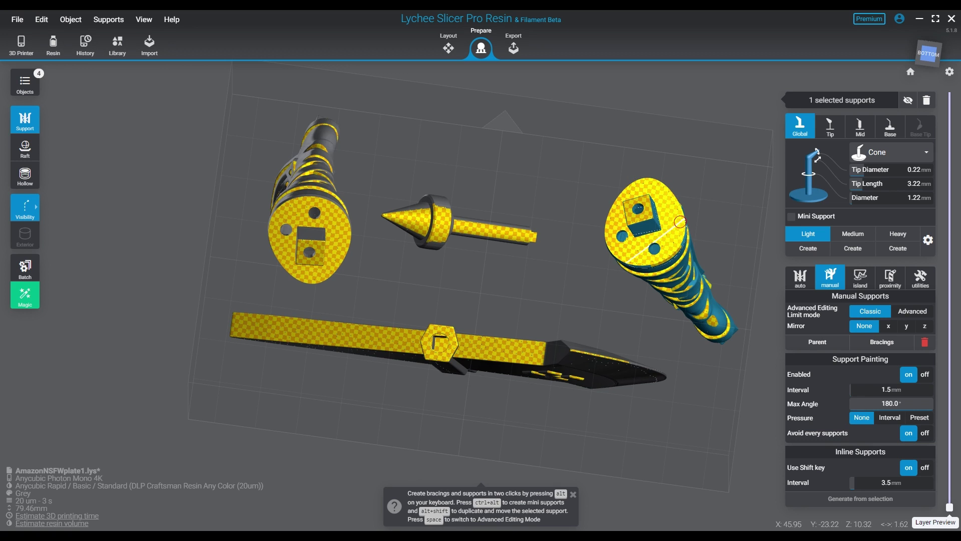
{"action": "key", "text": "v"}
{"action": "left_click", "coordinate": [608, 233]}
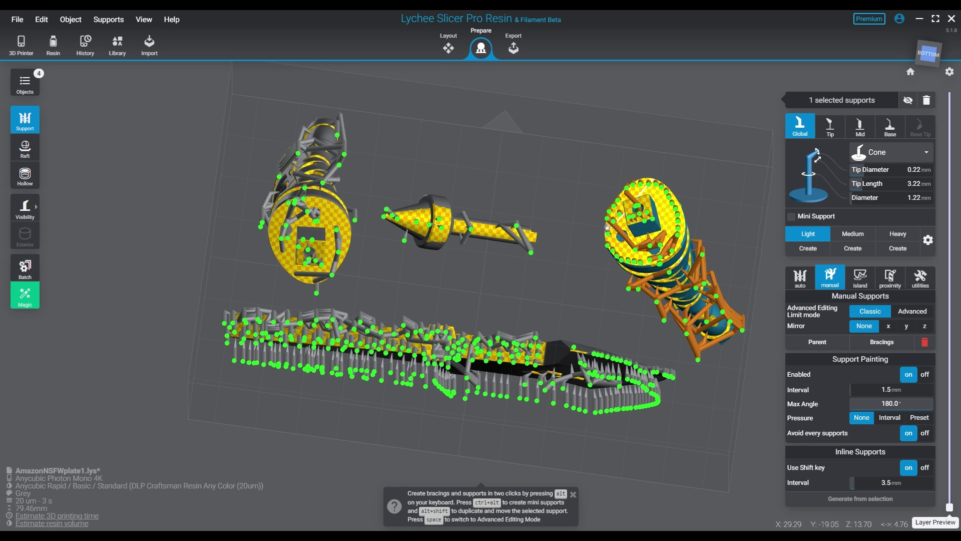
Fill the interior of the same leg's flat underside with painted light supports
{"action": "key", "text": "v"}
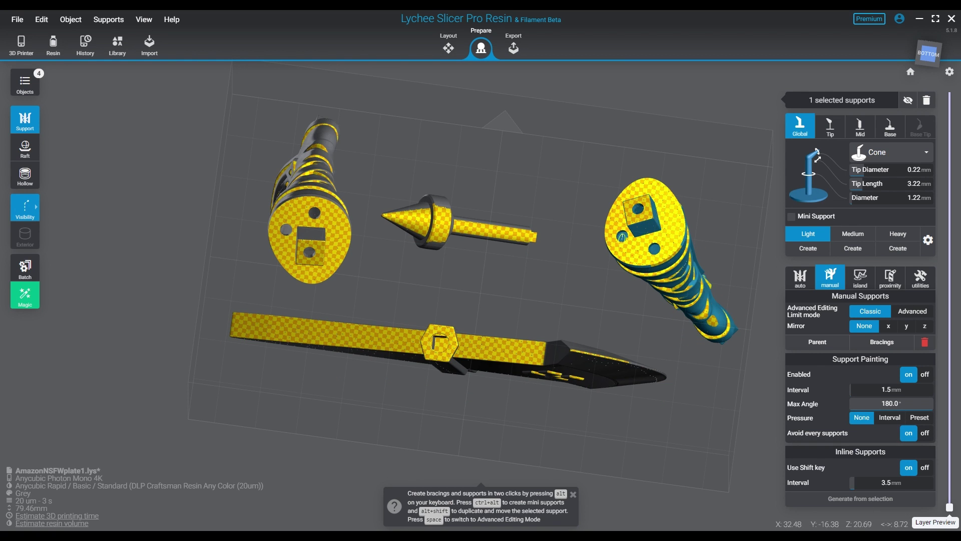
{"action": "key", "text": "v"}
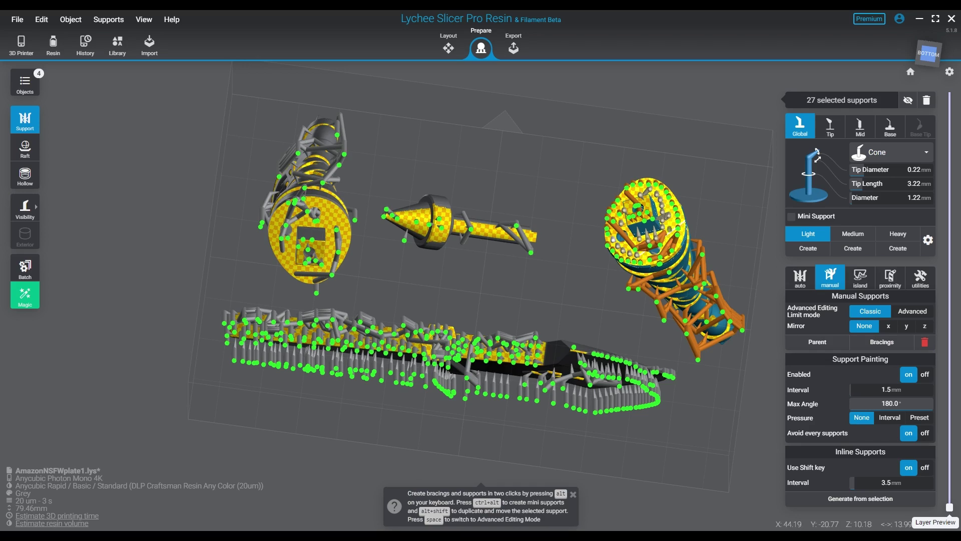
{"action": "left_click", "coordinate": [670, 231]}
Paint light supports along the overhanging back of the same leg and boot
{"action": "right_click_drag", "start_coordinate": [669, 231], "coordinate": [659, 363]}
{"action": "right_click_drag", "start_coordinate": [653, 403], "coordinate": [357, 315]}
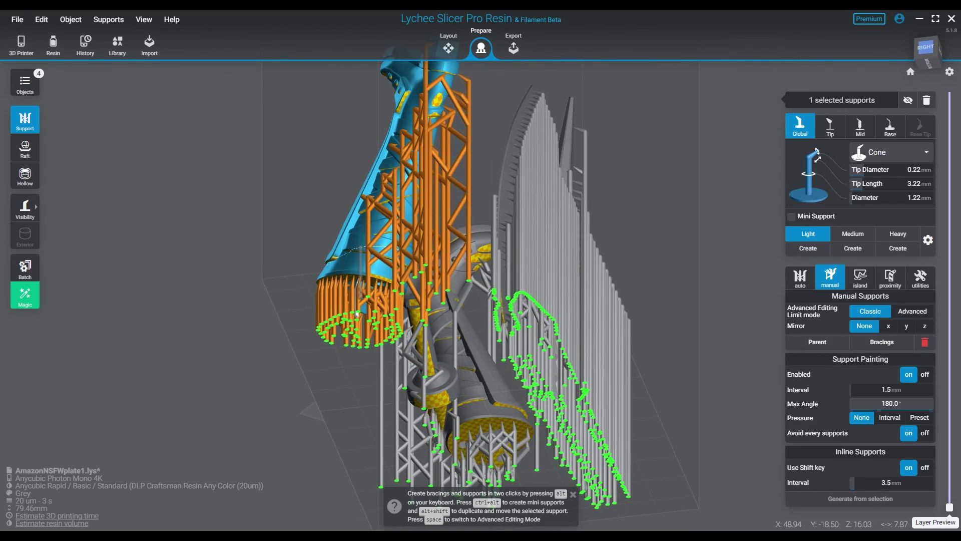
{"action": "key", "text": "v"}
{"action": "key", "text": "ctrl+alt"}
{"action": "left_click_drag", "start_coordinate": [448, 83], "coordinate": [444, 81]}
{"action": "key", "text": "v"}
{"action": "right_click_drag", "start_coordinate": [444, 83], "coordinate": [720, 157]}
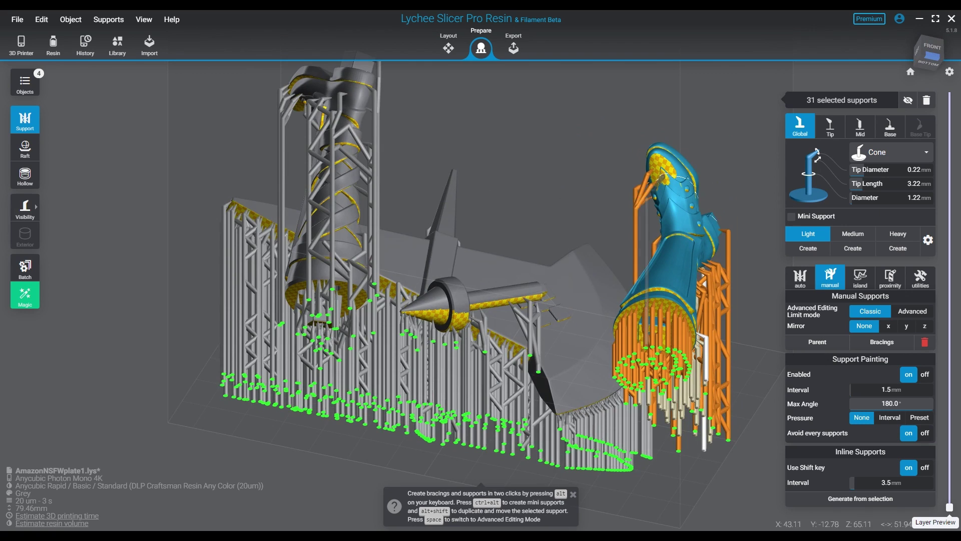
Add supports across the toe of the same boot, including a mini support
{"action": "key", "text": "v"}
{"action": "left_click_drag", "start_coordinate": [657, 161], "coordinate": [659, 160]}
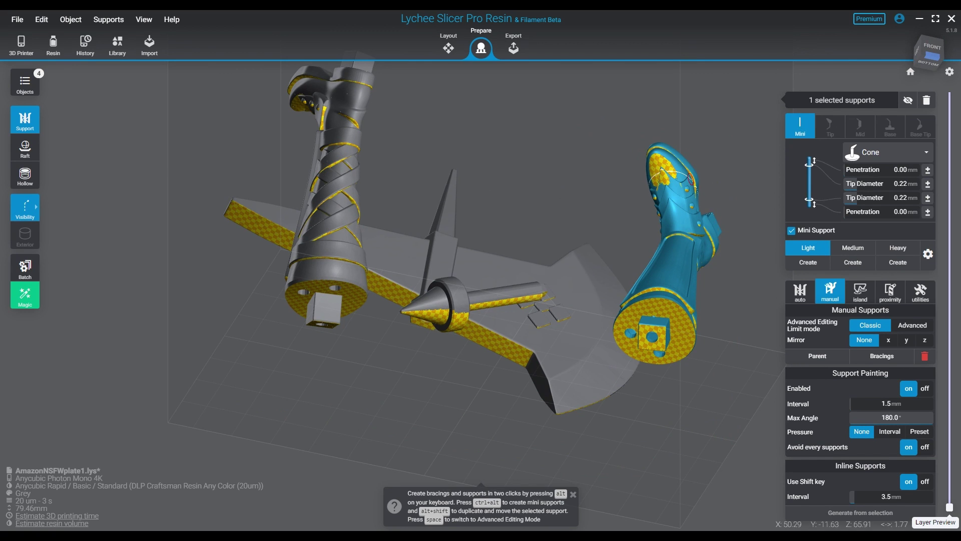
{"action": "key", "text": "v"}
{"action": "key", "text": "1"}
Paint light supports under the toe of the other boot and along the overhanging side of its leg
{"action": "right_click_drag", "start_coordinate": [461, 220], "coordinate": [593, 185]}
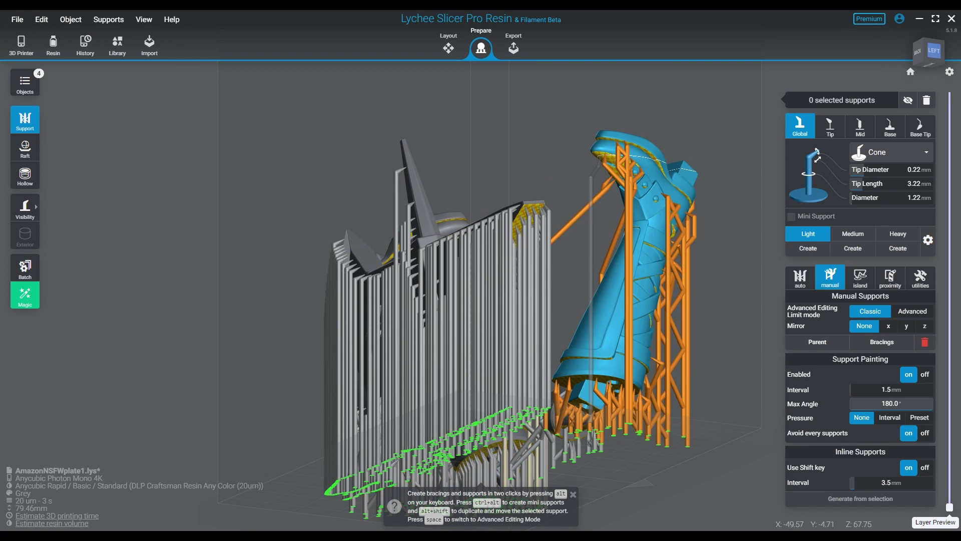
{"action": "key", "text": "v"}
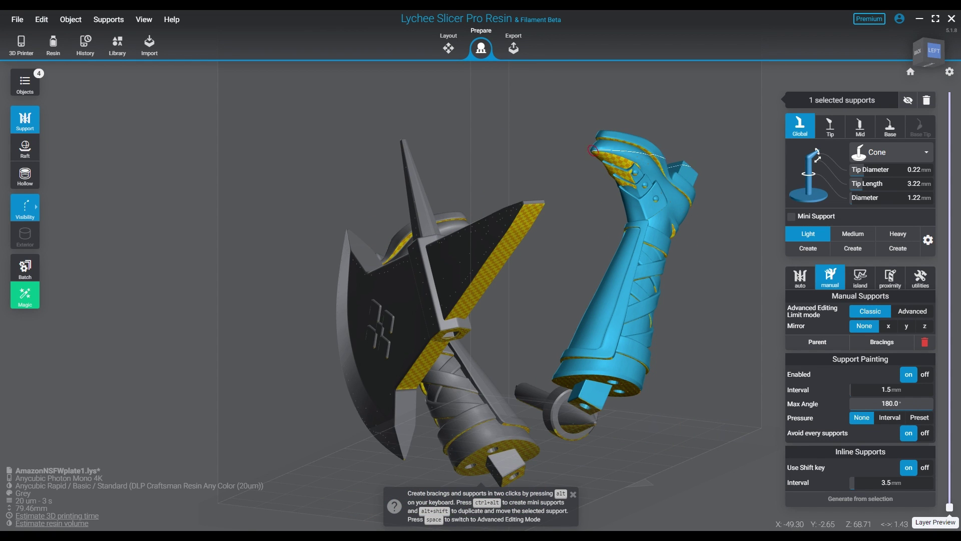
{"action": "key", "text": "v"}
{"action": "right_click_drag", "start_coordinate": [626, 340], "coordinate": [345, 303]}
{"action": "key", "text": "v"}
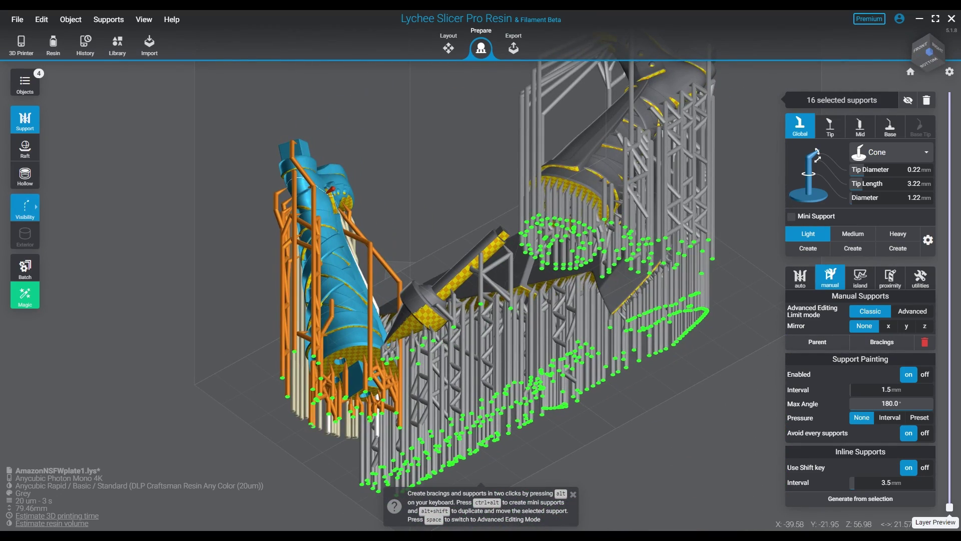
{"action": "key", "text": "v"}
{"action": "right_click_drag", "start_coordinate": [451, 350], "coordinate": [444, 315]}
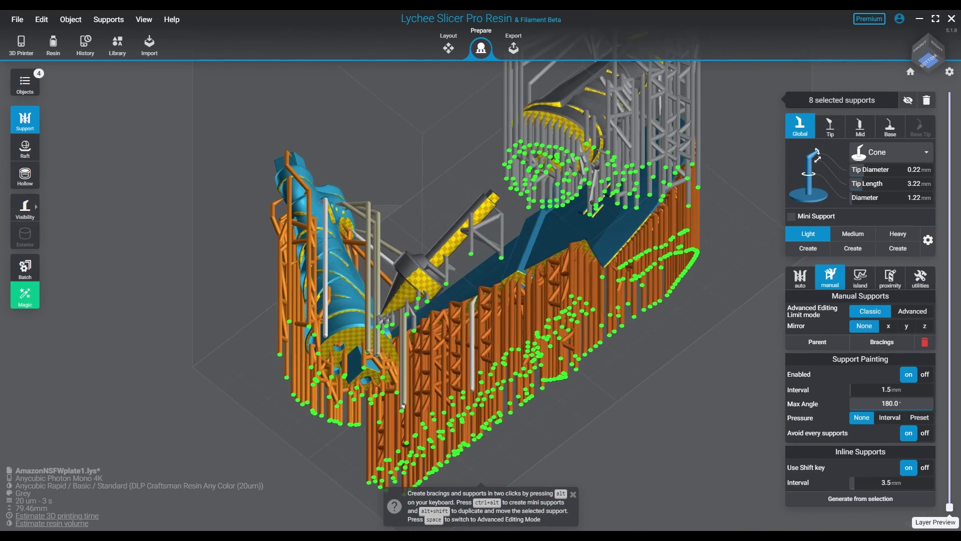
Add light supports beneath the small pointed spike part and clear the selection
{"action": "key", "text": "v"}
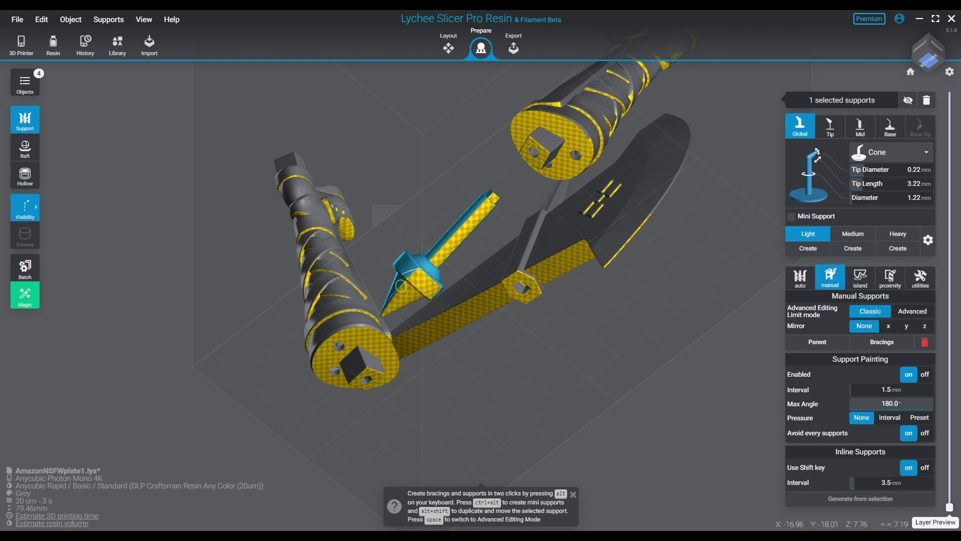
{"action": "key", "text": "v"}
{"action": "left_click", "coordinate": [320, 235]}
{"action": "right_click_drag", "start_coordinate": [565, 250], "coordinate": [601, 311]}
{"action": "scroll", "coordinate": [601, 351], "scroll_direction": "down", "scroll_amount": 3}
{"action": "left_click", "coordinate": [625, 240]}
{"action": "right_click_drag", "start_coordinate": [575, 280], "coordinate": [555, 371]}
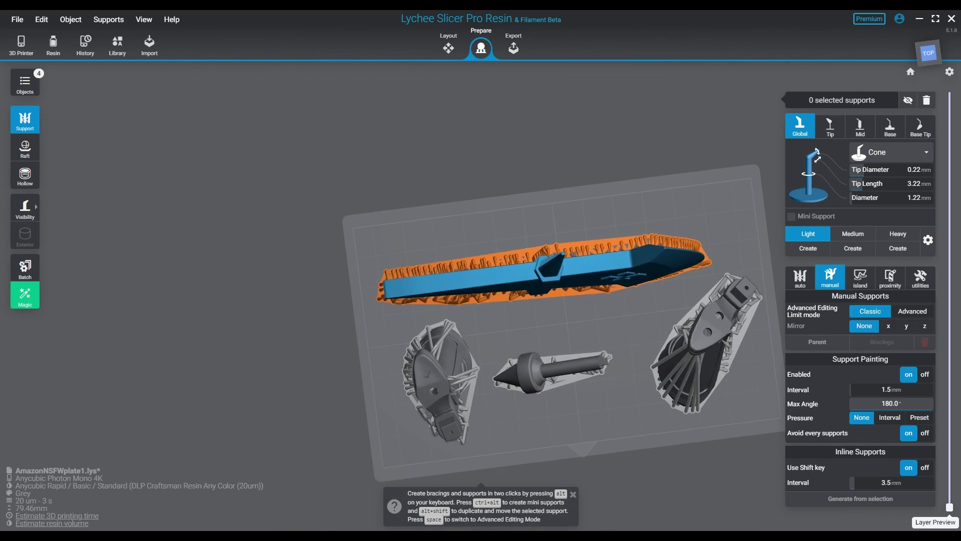
Switch the resin profile for Rapid / Basic / Standard Grey to the 50um (DLP Craftsman Resin Any Color) thickness
{"action": "middle_click_drag", "start_coordinate": [556, 370], "coordinate": [425, 331]}
{"action": "right_click_drag", "start_coordinate": [576, 345], "coordinate": [292, 271]}
{"action": "left_click", "coordinate": [53, 45]}
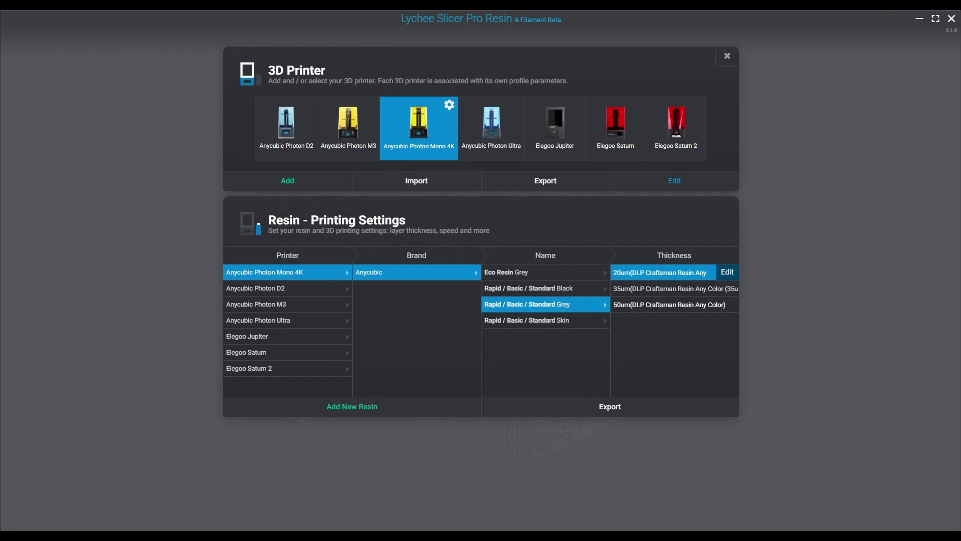
{"action": "left_click", "coordinate": [651, 304]}
{"action": "left_click", "coordinate": [727, 56]}
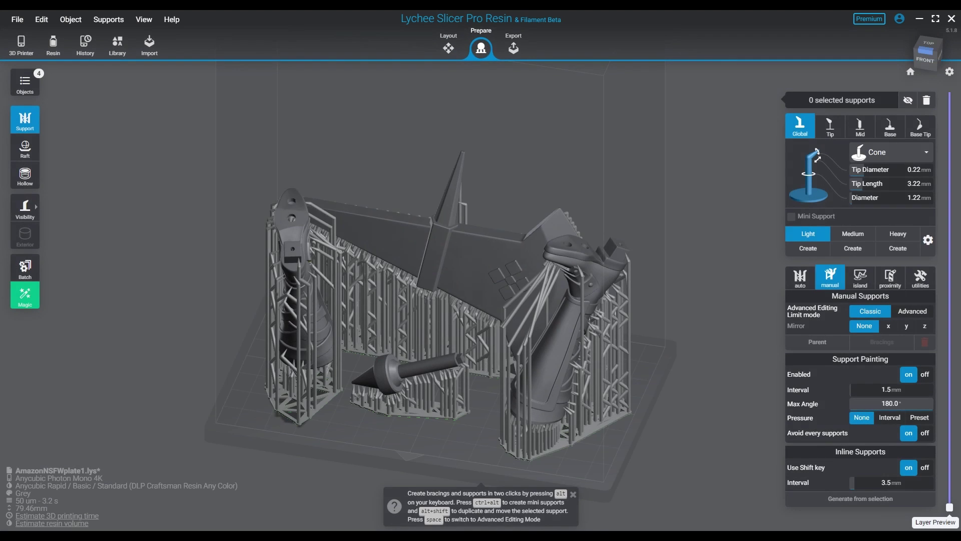
Select every support on the plate and run proximity detection, dismissing its report
{"action": "left_click_drag", "start_coordinate": [255, 133], "coordinate": [704, 477]}
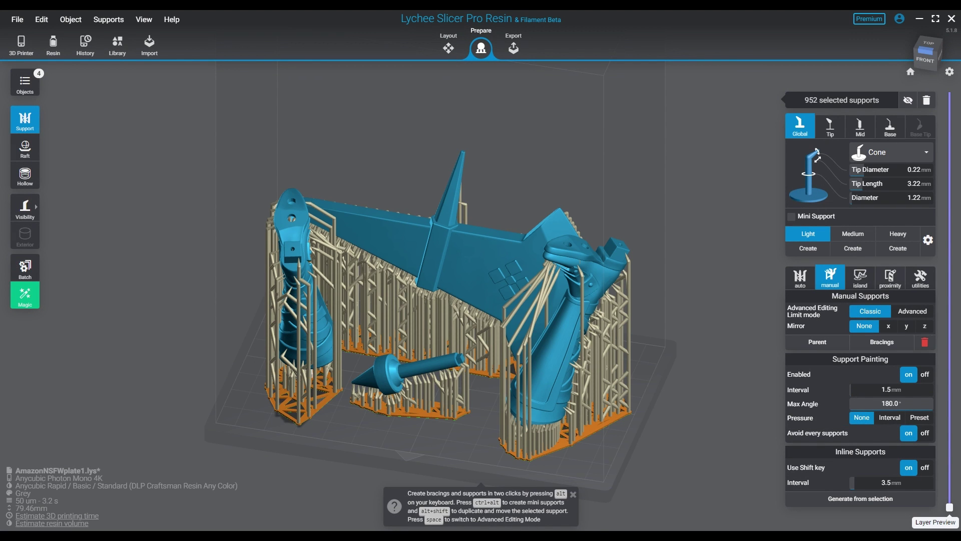
{"action": "left_click", "coordinate": [889, 277]}
{"action": "left_click", "coordinate": [860, 328]}
{"action": "left_click", "coordinate": [481, 308]}
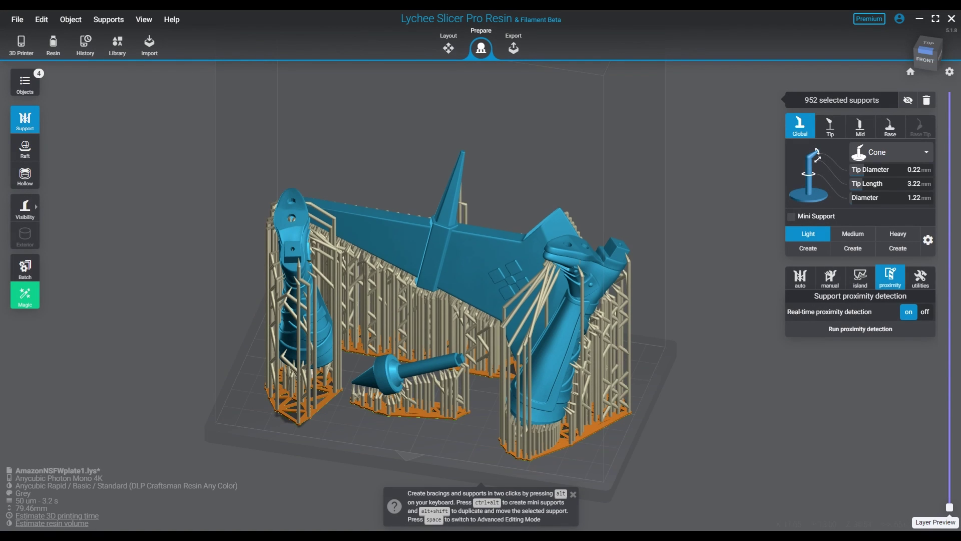
Show only the supports in proximity error and lower the layer preview to expose the one inside the leg
{"action": "mouse_move", "coordinate": [143, 19]}
{"action": "mouse_move", "coordinate": [165, 117]}
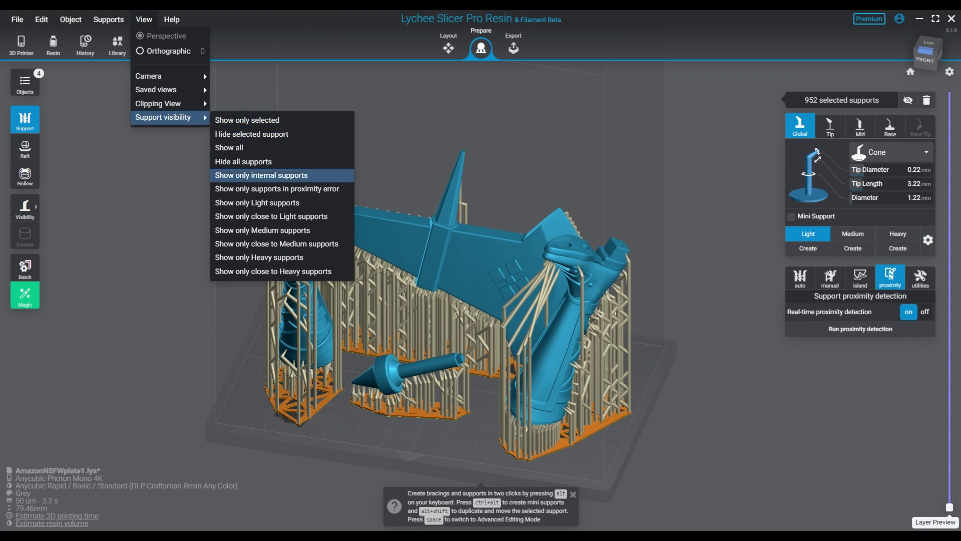
{"action": "left_click", "coordinate": [255, 190]}
{"action": "right_click_drag", "start_coordinate": [350, 301], "coordinate": [376, 276]}
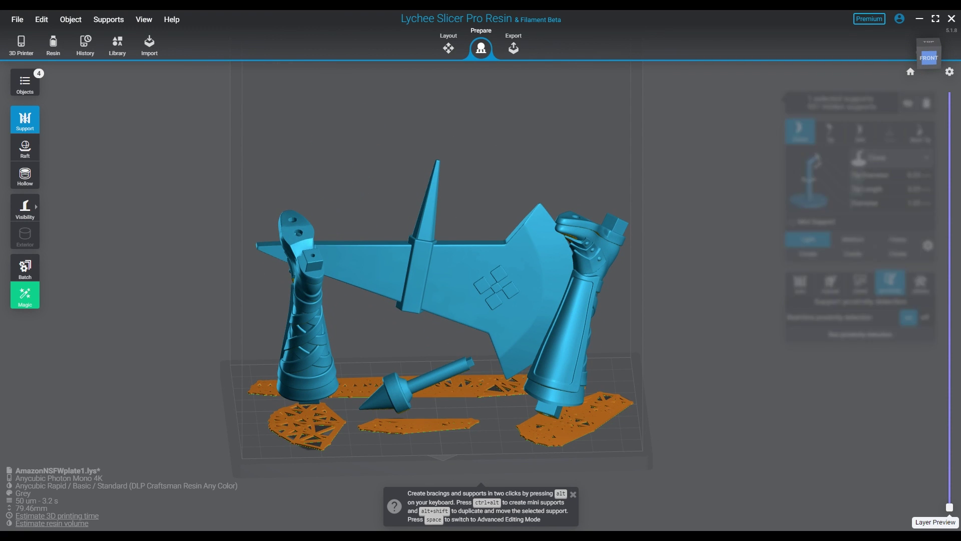
{"action": "left_click_drag", "start_coordinate": [949, 506], "coordinate": [949, 383]}
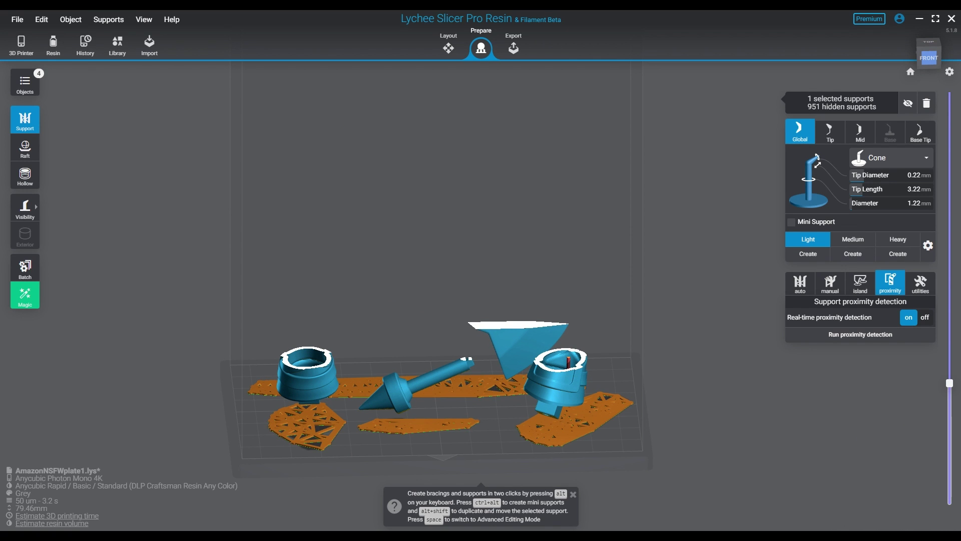
Reposition the colliding support inside the hollow leg with the Advanced Editing Mode gizmo, and dismiss the proximity report
{"action": "left_click", "coordinate": [108, 20]}
{"action": "left_click", "coordinate": [127, 36]}
{"action": "left_click", "coordinate": [481, 307]}
{"action": "right_click_drag", "start_coordinate": [480, 307], "coordinate": [511, 390]}
{"action": "key", "text": "space"}
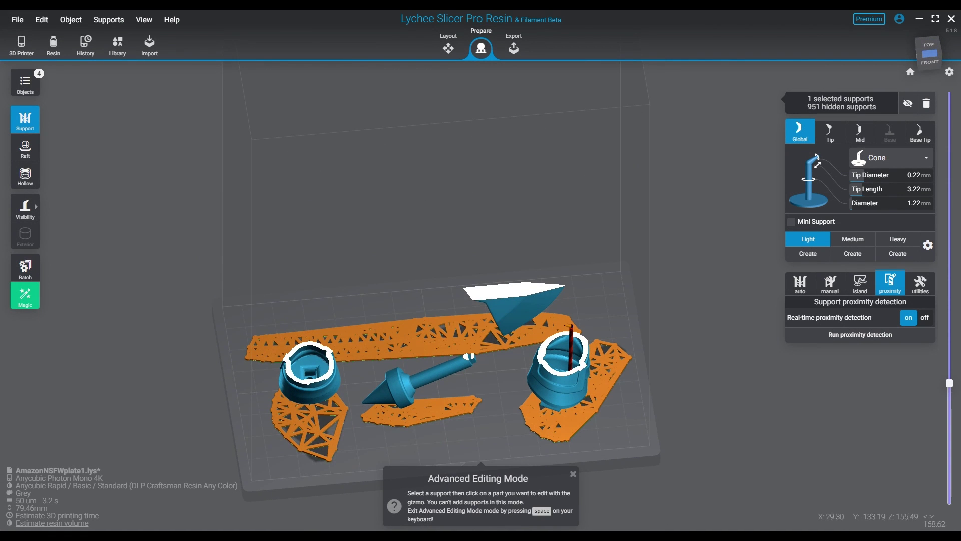
{"action": "key", "text": "space"}
{"action": "key", "text": "space"}
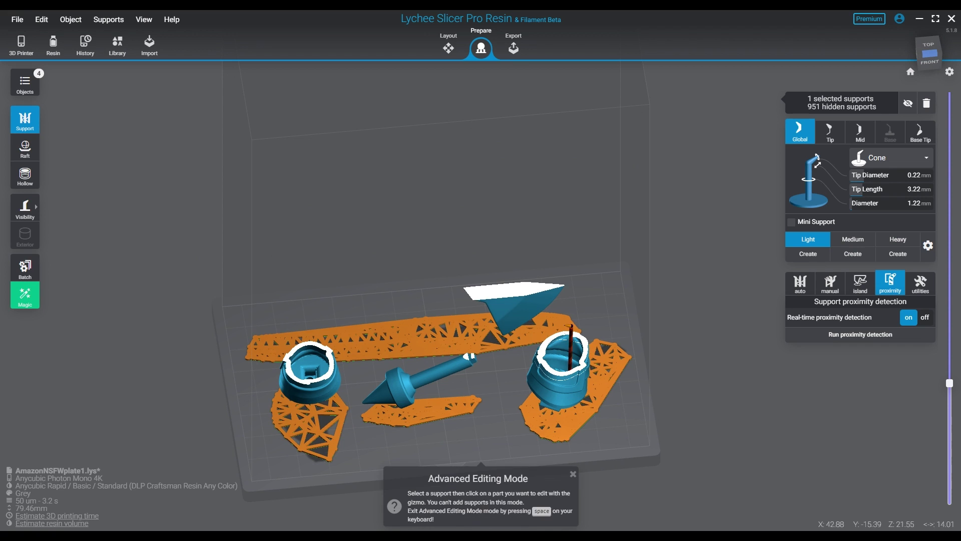
{"action": "left_click", "coordinate": [570, 349]}
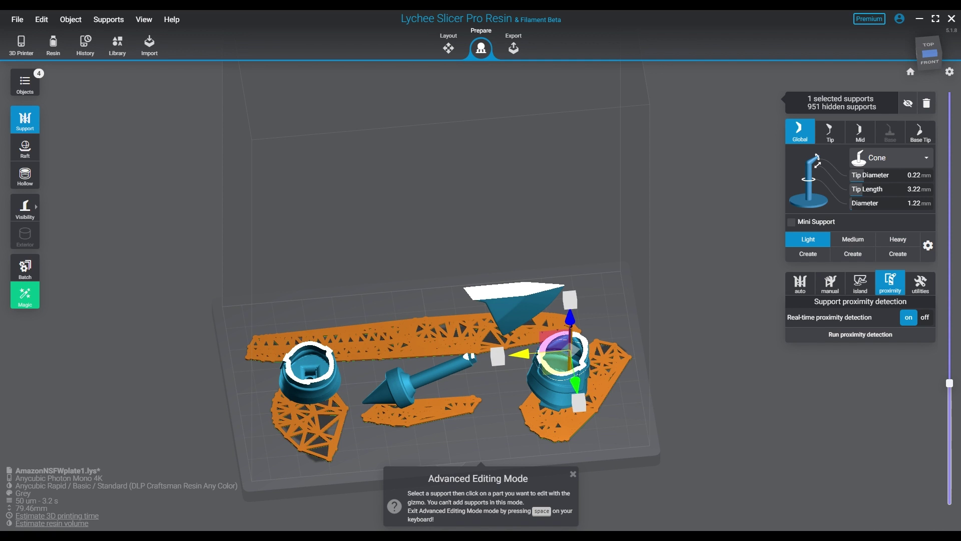
{"action": "key", "text": "space"}
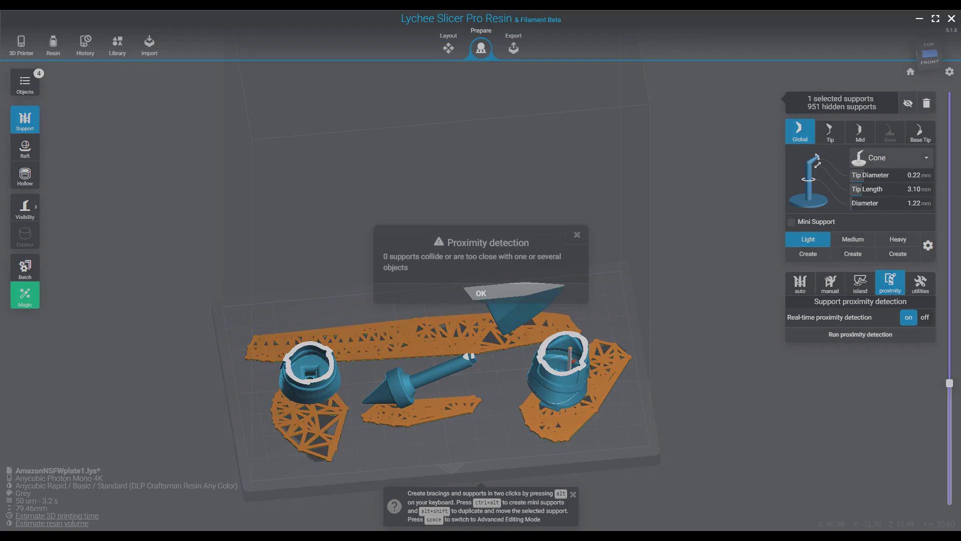
{"action": "left_click", "coordinate": [481, 307]}
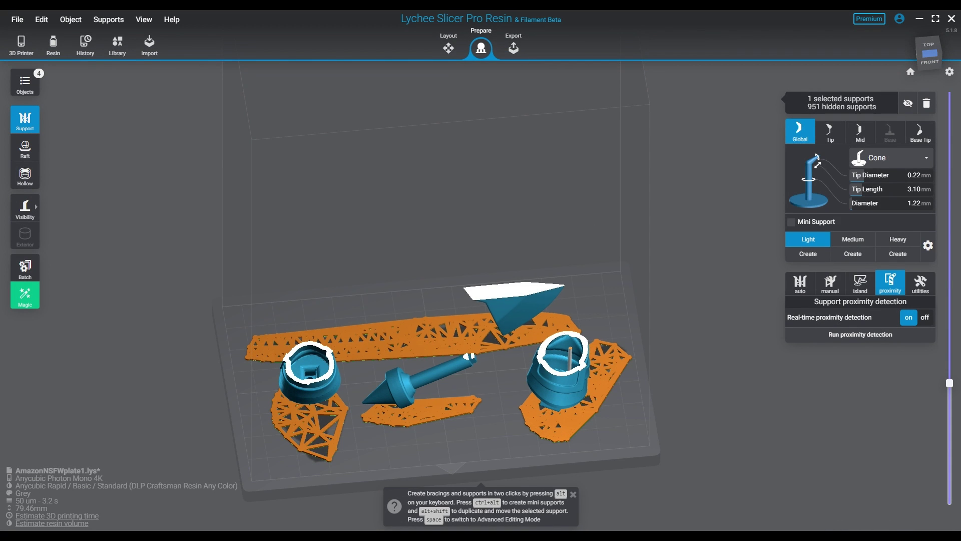
Unhide all supports and restore the layer preview to the full model height
{"action": "left_click", "coordinate": [908, 103]}
{"action": "left_click", "coordinate": [908, 103]}
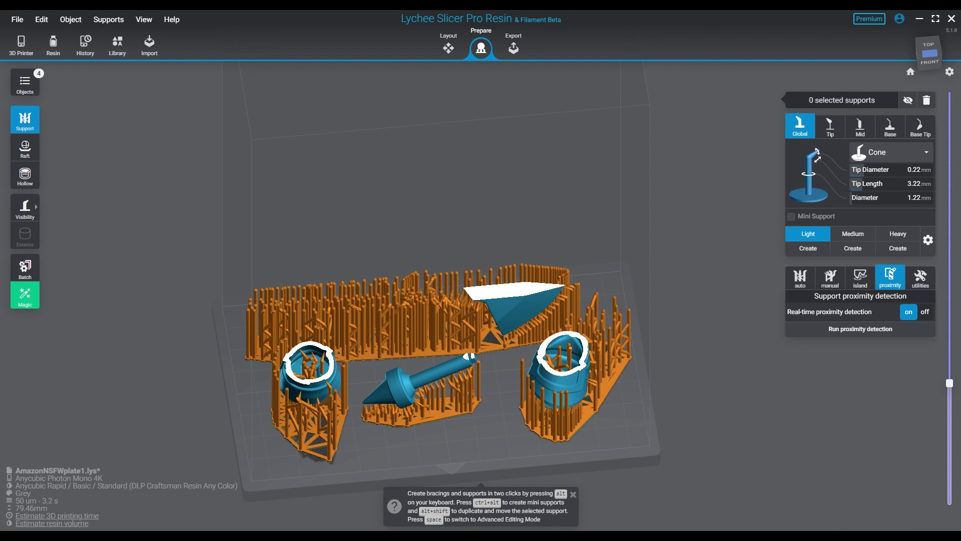
{"action": "left_click_drag", "start_coordinate": [949, 382], "coordinate": [949, 93]}
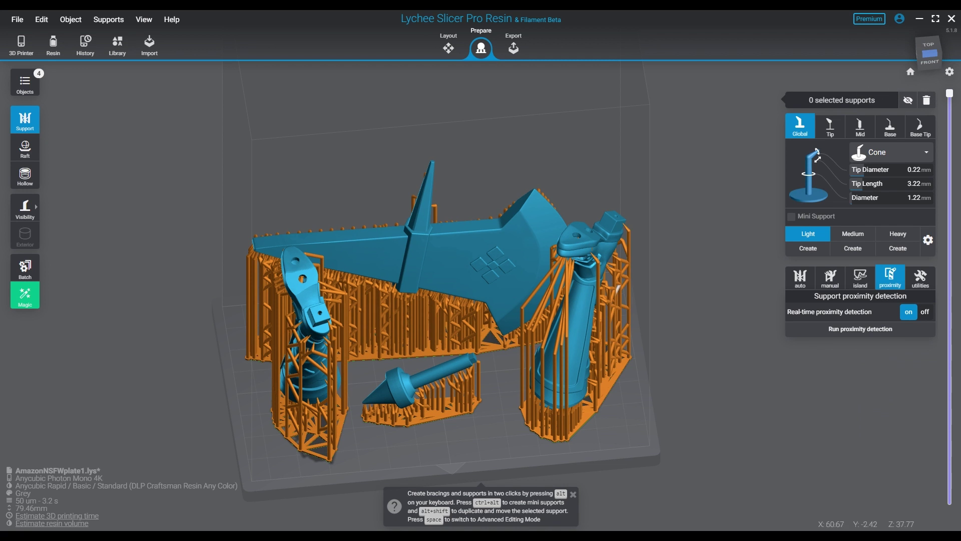
Go to the export stage and set anti-aliasing to Smooth Surfaces
{"action": "right_click_drag", "start_coordinate": [618, 289], "coordinate": [357, 338]}
{"action": "left_click", "coordinate": [513, 48]}
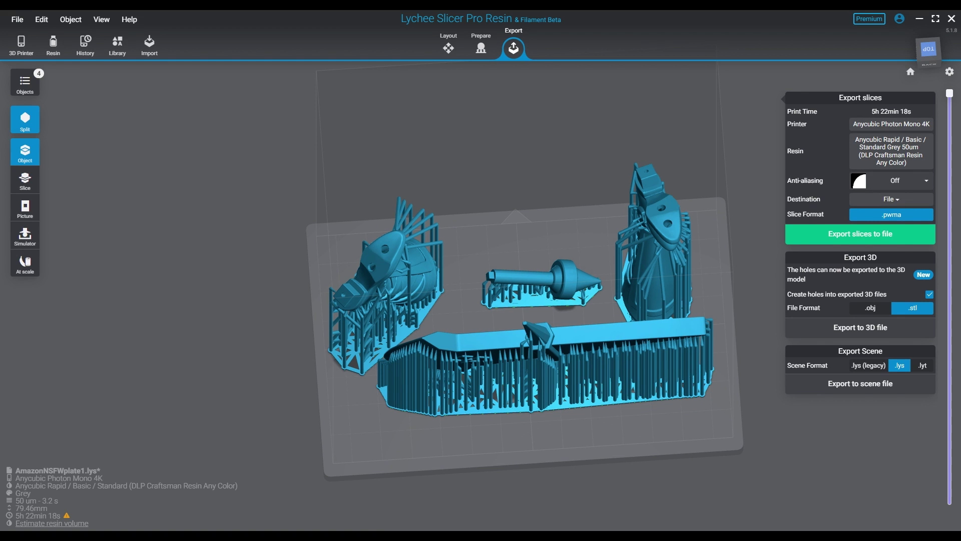
{"action": "left_click", "coordinate": [895, 180]}
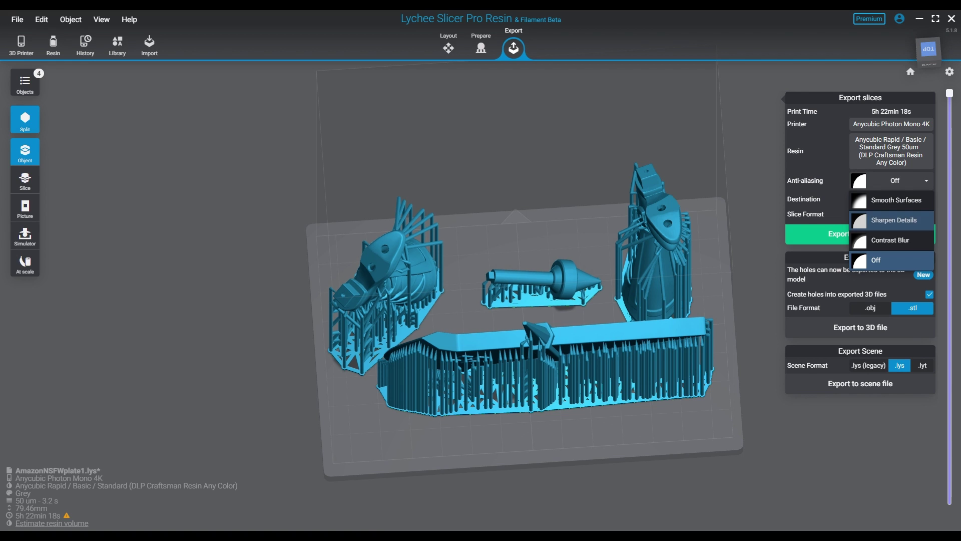
{"action": "left_click", "coordinate": [896, 200]}
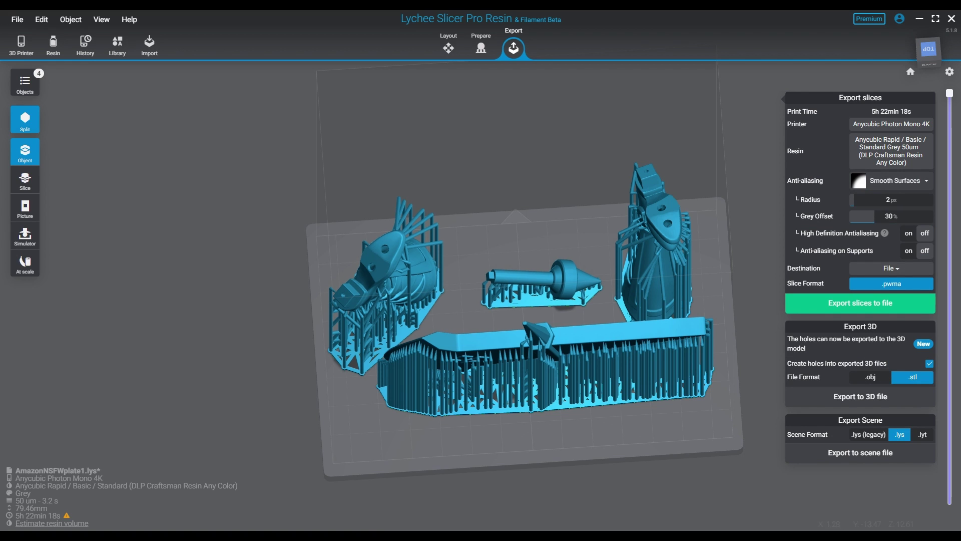
{"action": "right_click_drag", "start_coordinate": [565, 273], "coordinate": [253, 206]}
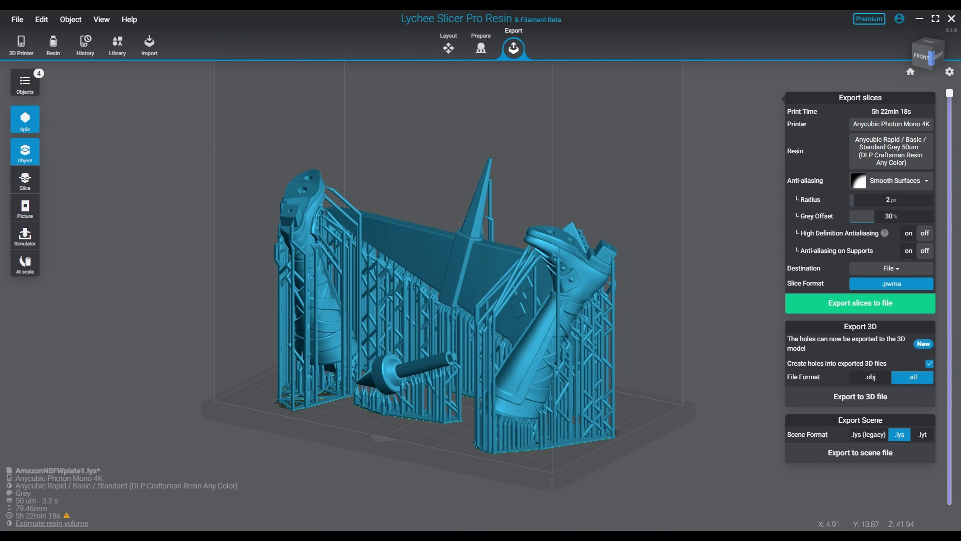
Set the Smooth Surfaces grey offset to 50% and turn on High Definition Antialiasing
{"action": "right_click_drag", "start_coordinate": [576, 270], "coordinate": [190, 325]}
{"action": "right_click_drag", "start_coordinate": [431, 300], "coordinate": [416, 310]}
{"action": "left_click", "coordinate": [930, 62]}
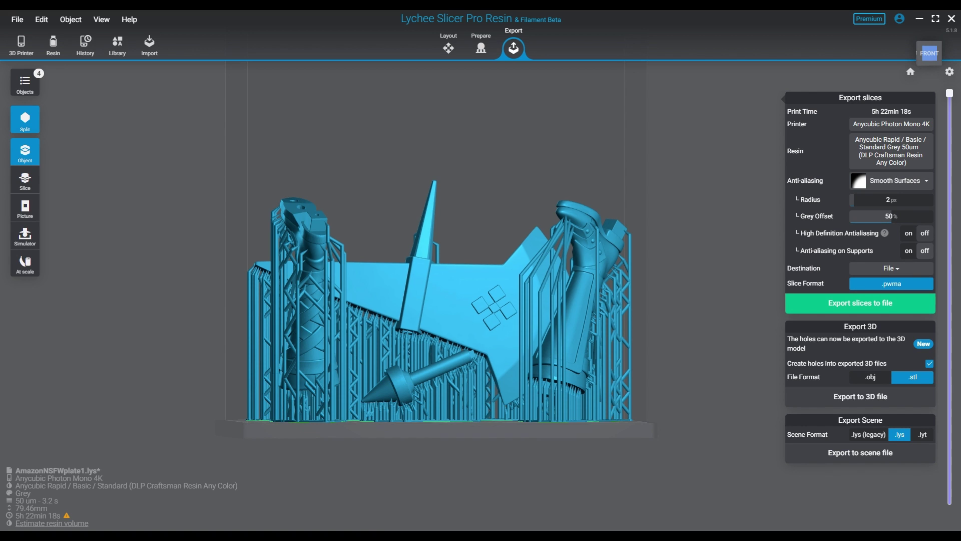
{"action": "left_click", "coordinate": [908, 234]}
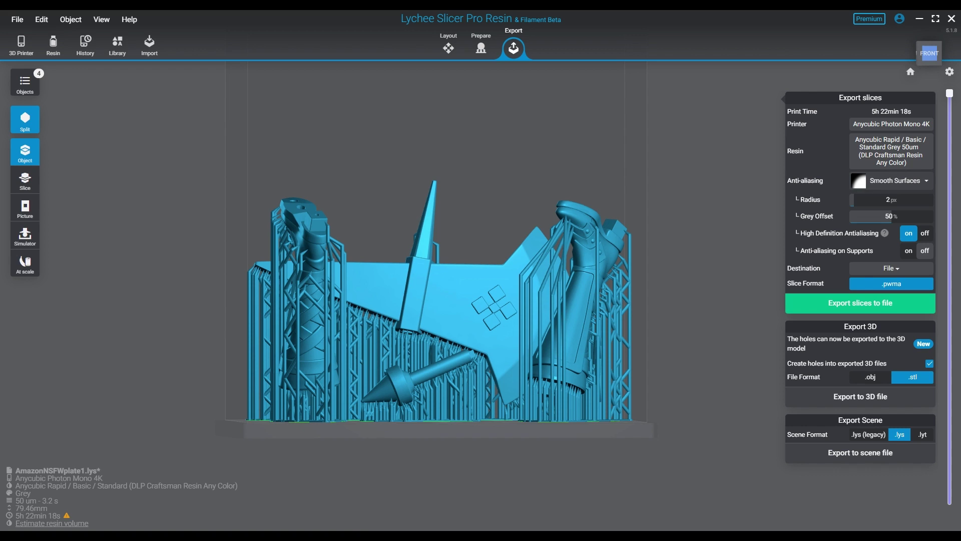
Change anti-aliasing to Sharpen Details with a 0% grey offset and High Definition Antialiasing on
{"action": "left_click", "coordinate": [891, 181]}
{"action": "left_click", "coordinate": [893, 219]}
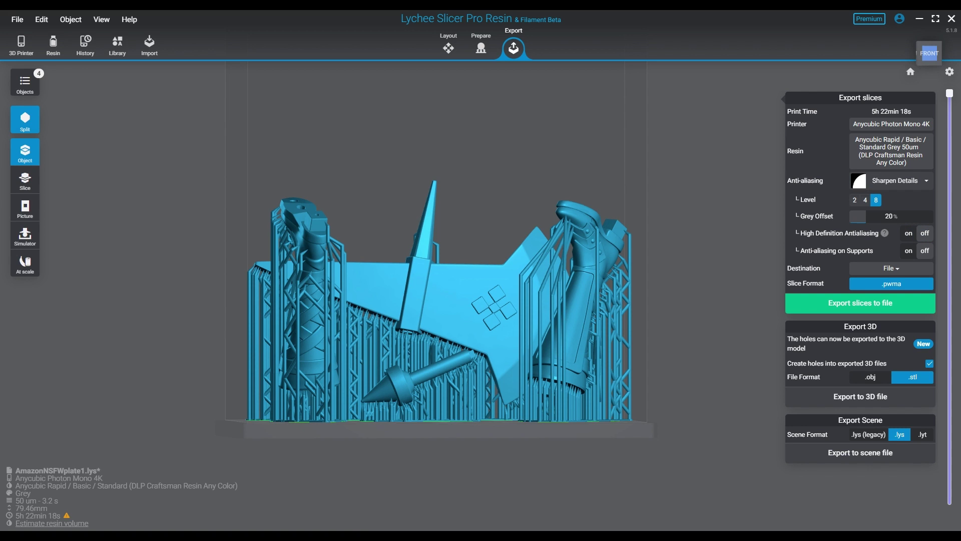
{"action": "left_click_drag", "start_coordinate": [866, 216], "coordinate": [850, 216]}
{"action": "left_click", "coordinate": [908, 233]}
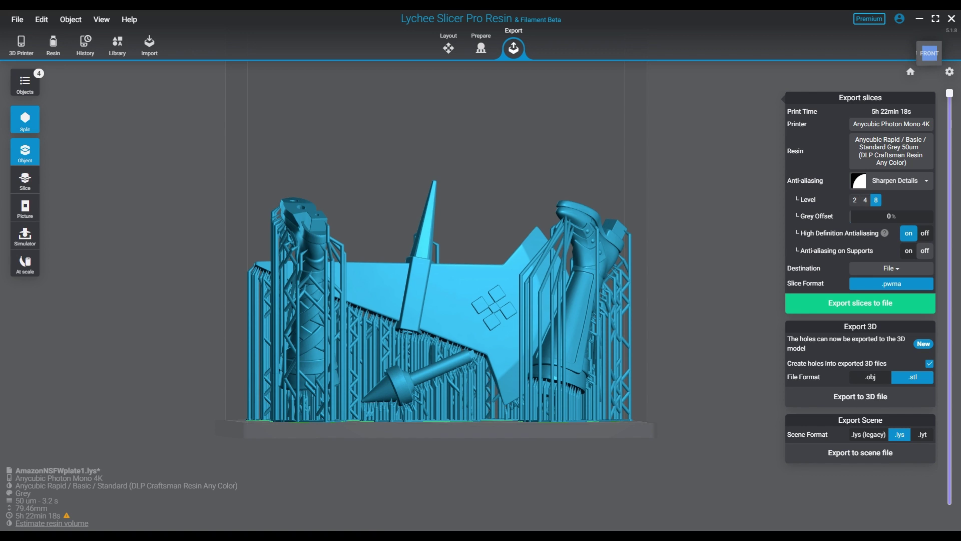
Try Sharpen Details anti-aliasing levels 2, 4 and 8, ending on level 8
{"action": "left_click", "coordinate": [864, 201]}
{"action": "left_click", "coordinate": [855, 200]}
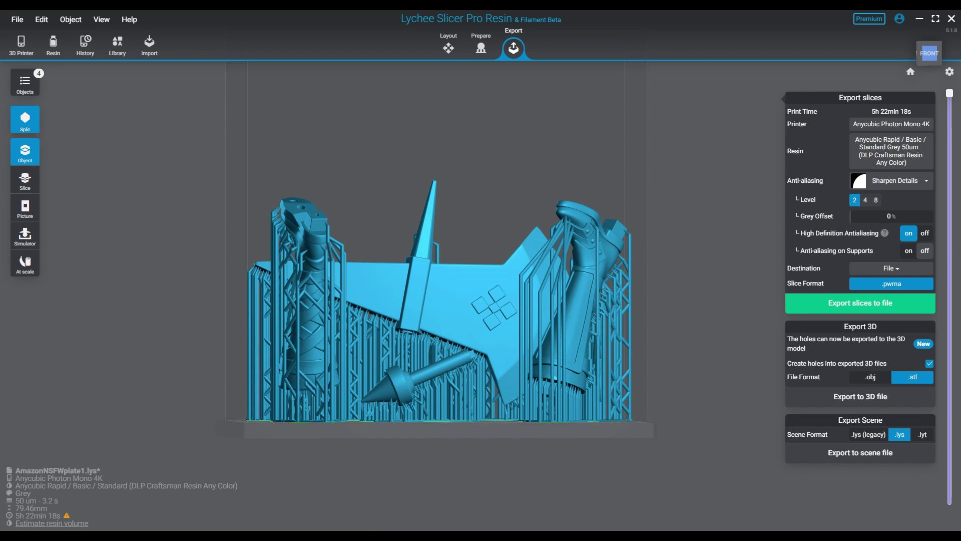
{"action": "left_click", "coordinate": [865, 200]}
{"action": "left_click", "coordinate": [876, 201]}
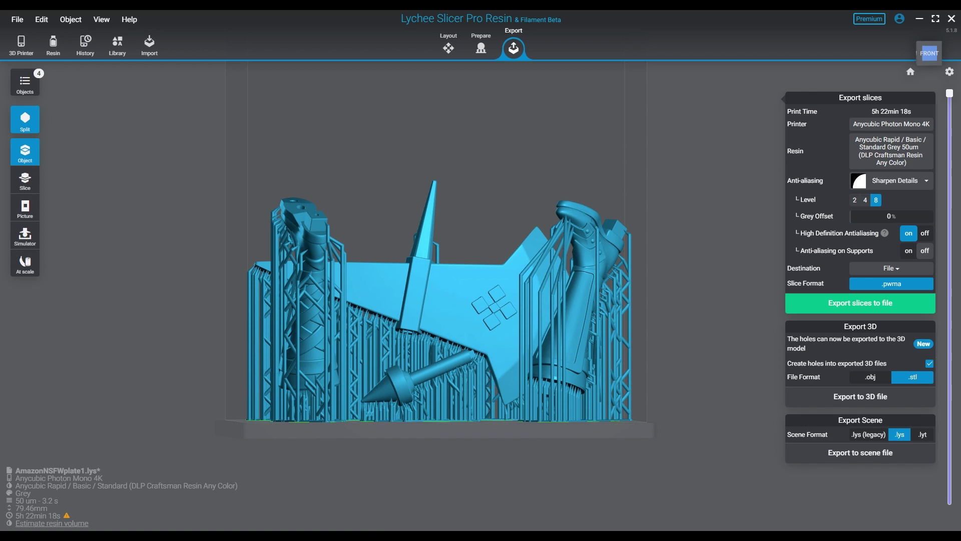
{"action": "left_click", "coordinate": [854, 200]}
{"action": "left_click", "coordinate": [865, 200]}
{"action": "left_click", "coordinate": [876, 199]}
Switch to Smooth Surfaces and back to Sharpen Details, with a 50% grey offset and High Definition Antialiasing on
{"action": "left_click", "coordinate": [891, 180]}
{"action": "left_click", "coordinate": [891, 199]}
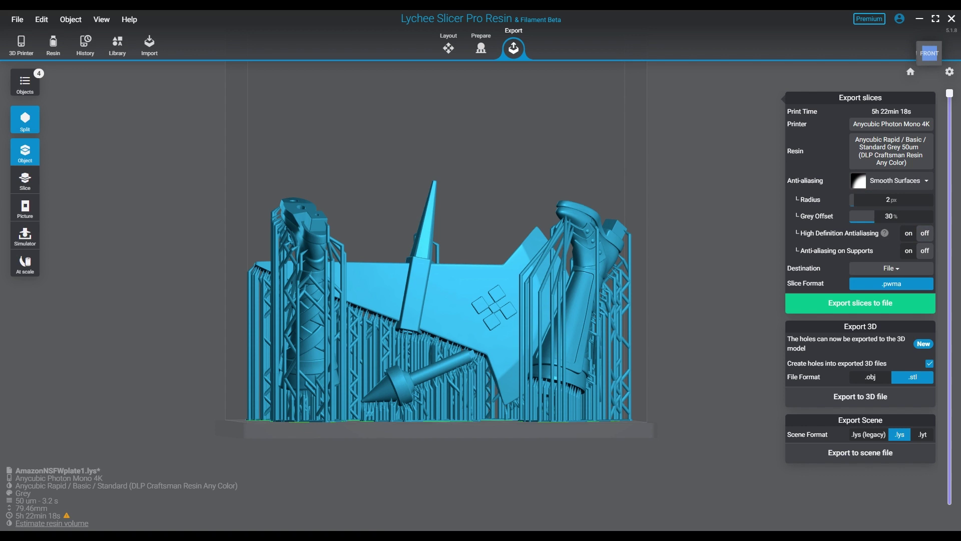
{"action": "left_click", "coordinate": [891, 180]}
{"action": "left_click", "coordinate": [891, 220]}
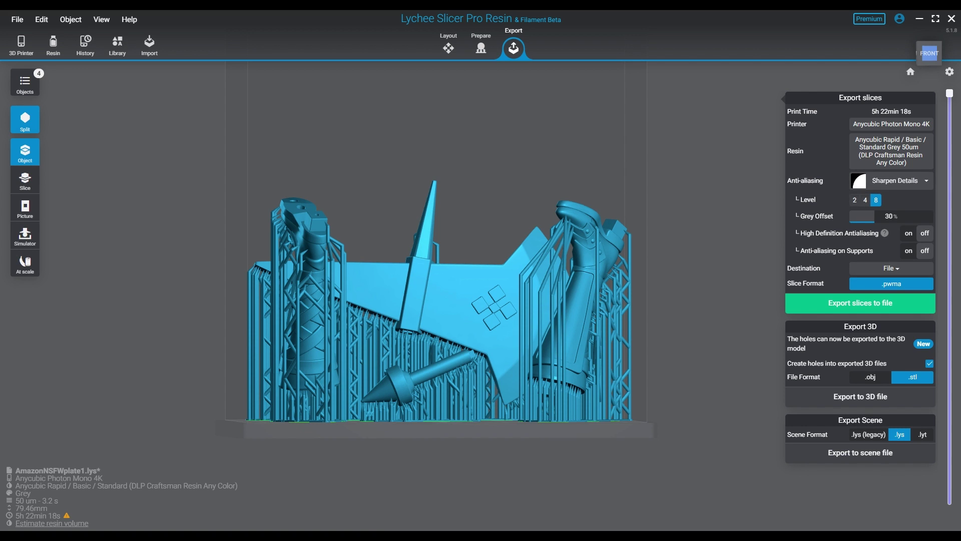
{"action": "left_click_drag", "start_coordinate": [866, 215], "coordinate": [891, 215]}
{"action": "left_click", "coordinate": [907, 232]}
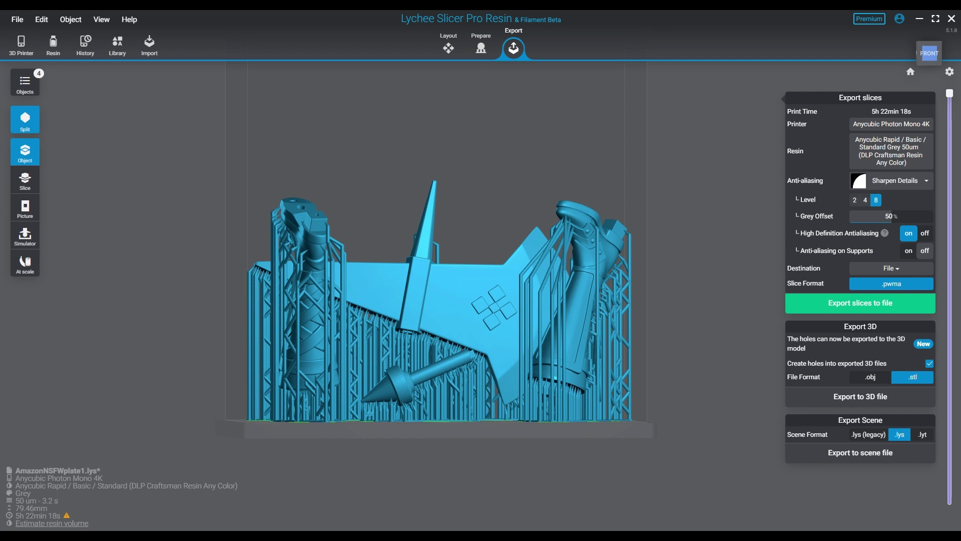
Set anti-aliasing to Smooth Surfaces with a 6 px radius, 50% grey offset and High Definition Antialiasing on
{"action": "right_click_drag", "start_coordinate": [500, 250], "coordinate": [518, 293]}
{"action": "left_click", "coordinate": [888, 180]}
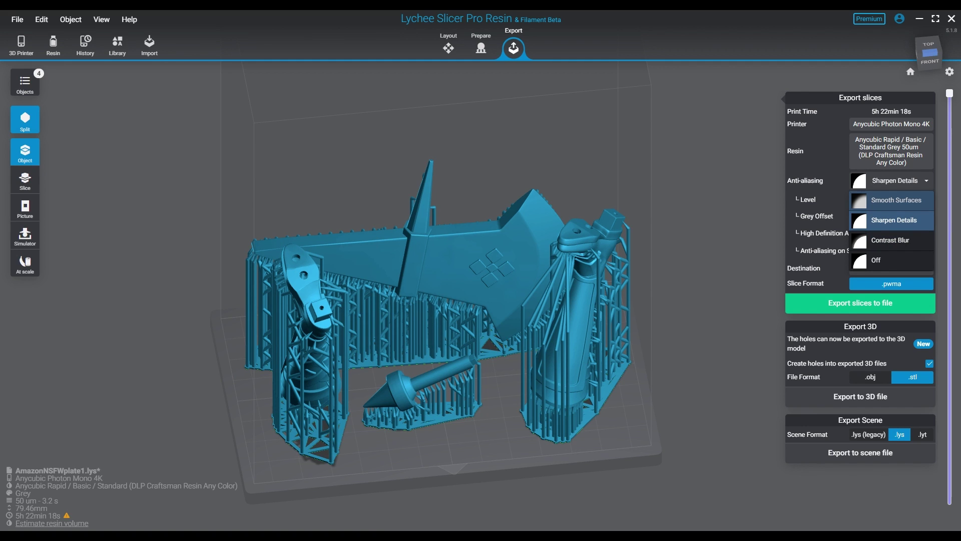
{"action": "left_click", "coordinate": [896, 199]}
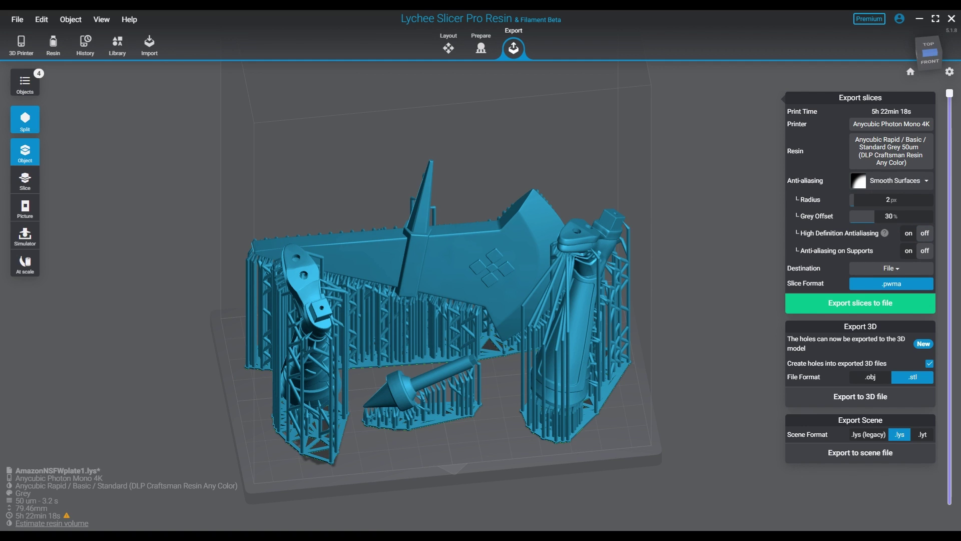
{"action": "left_click_drag", "start_coordinate": [854, 200], "coordinate": [866, 215]}
{"action": "left_click_drag", "start_coordinate": [862, 200], "coordinate": [891, 216]}
{"action": "left_click", "coordinate": [908, 233]}
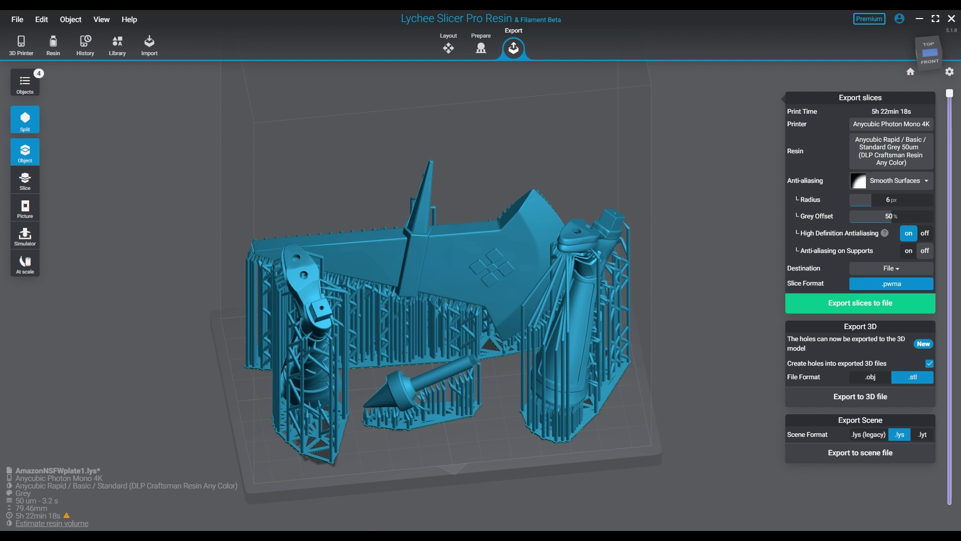
Set Sharpen Details to level 4, 50% grey offset and High Definition on, and choose removable drive ANYCUBIC4K5 as the destination
{"action": "left_click", "coordinate": [891, 180]}
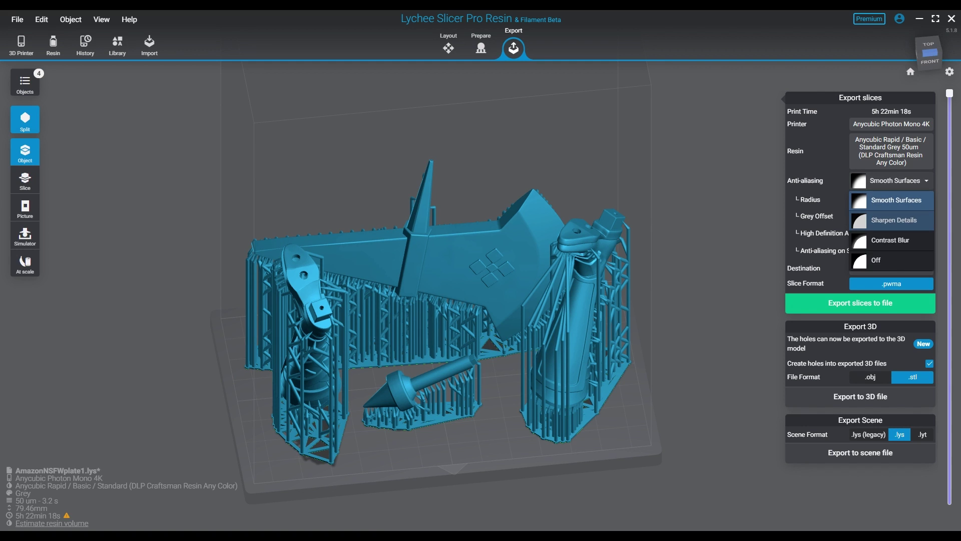
{"action": "left_click", "coordinate": [891, 221]}
{"action": "left_click", "coordinate": [865, 200]}
{"action": "left_click_drag", "start_coordinate": [862, 217], "coordinate": [892, 217]}
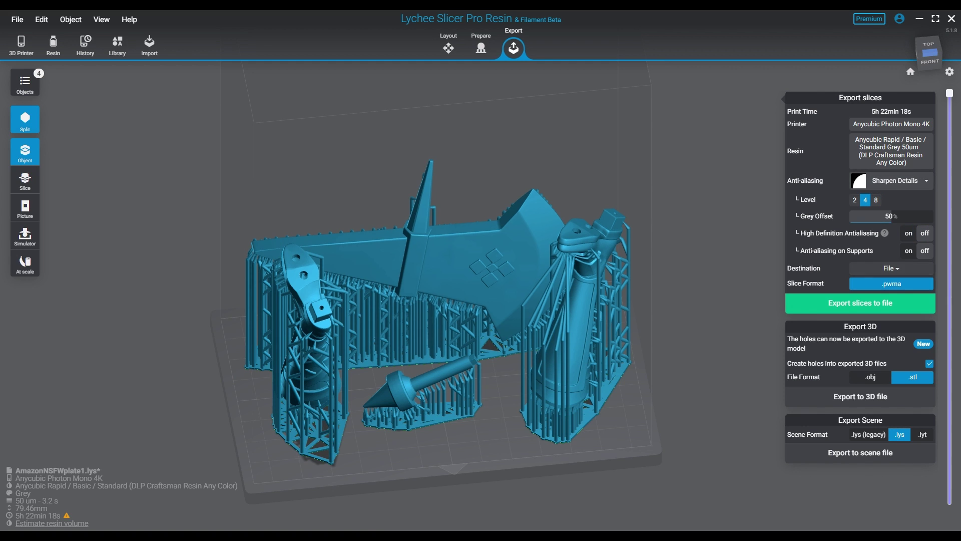
{"action": "left_click", "coordinate": [909, 233]}
{"action": "left_click", "coordinate": [891, 268]}
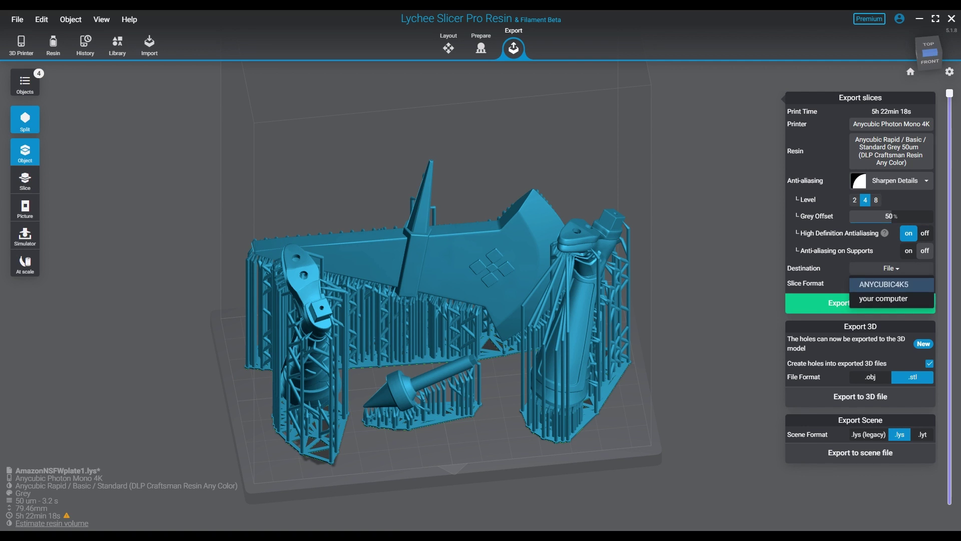
{"action": "left_click", "coordinate": [883, 284]}
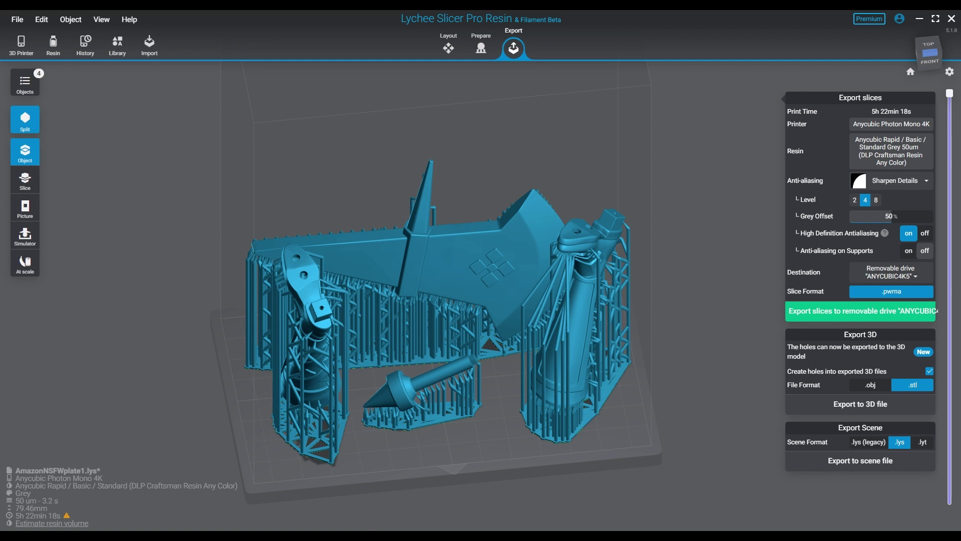
Set anti-aliasing to Contrast Blur with a 6 px radius, 50% grey offset and High Definition Antialiasing on
{"action": "left_click", "coordinate": [891, 180]}
{"action": "left_click", "coordinate": [892, 240]}
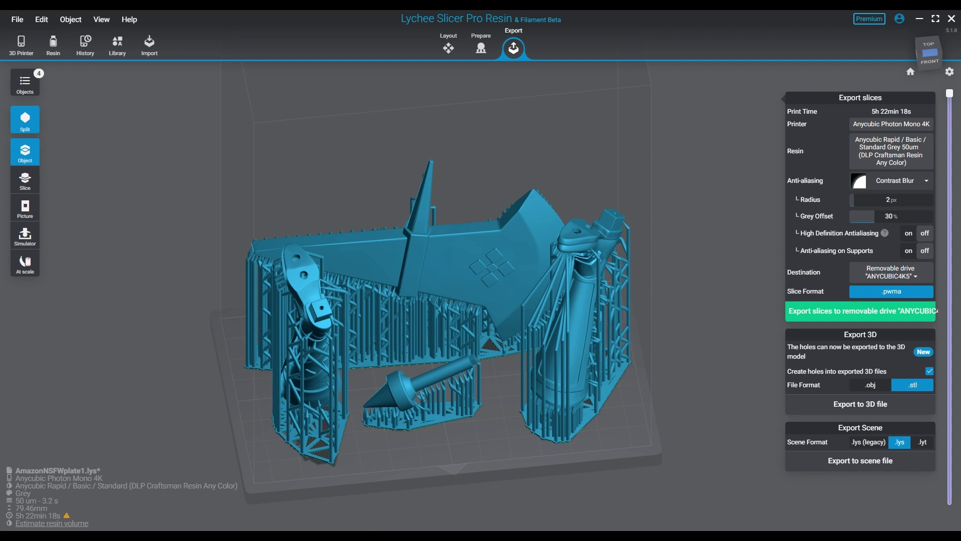
{"action": "left_click", "coordinate": [891, 181]}
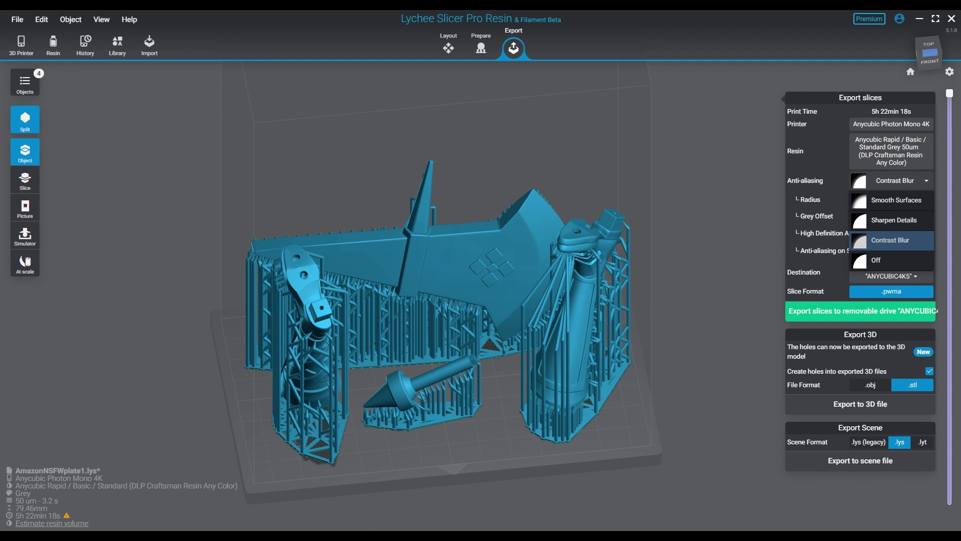
{"action": "left_click", "coordinate": [891, 181]}
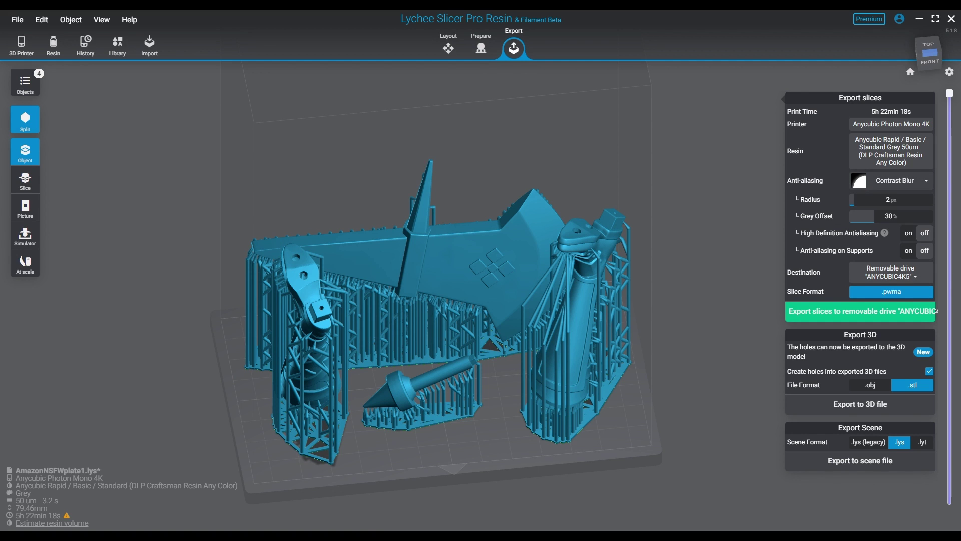
{"action": "left_click", "coordinate": [896, 180]}
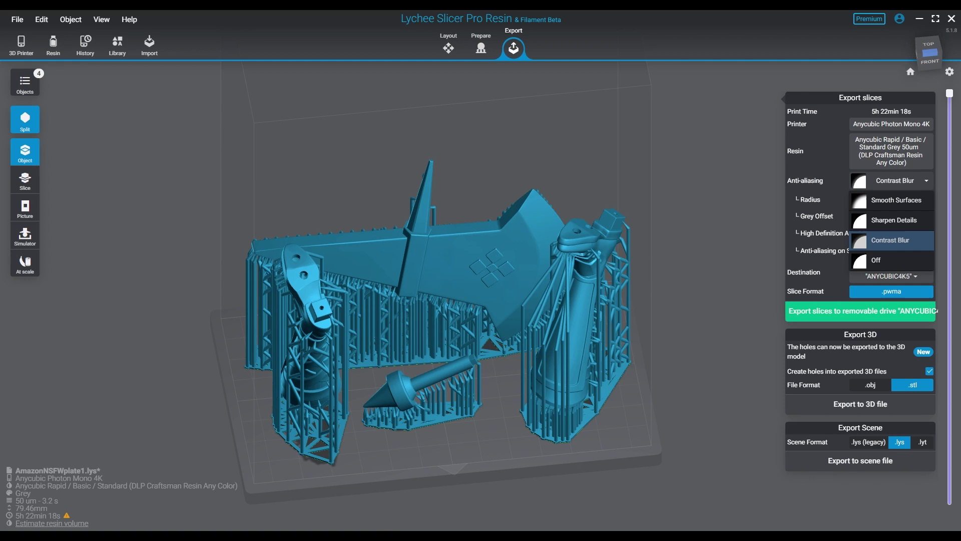
{"action": "left_click", "coordinate": [890, 240]}
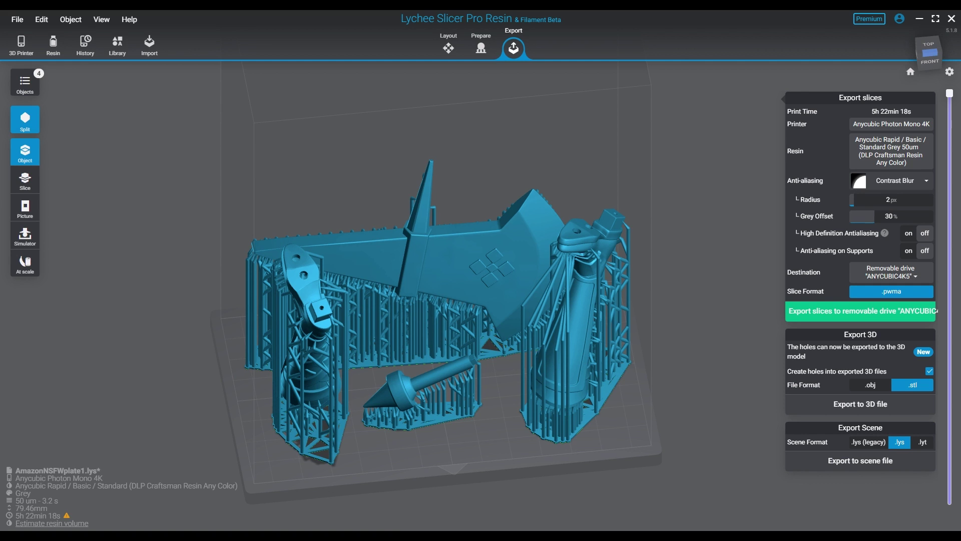
{"action": "left_click_drag", "start_coordinate": [854, 200], "coordinate": [872, 200]}
{"action": "left_click", "coordinate": [883, 217]}
{"action": "key", "text": "Right"}
{"action": "left_click", "coordinate": [908, 234]}
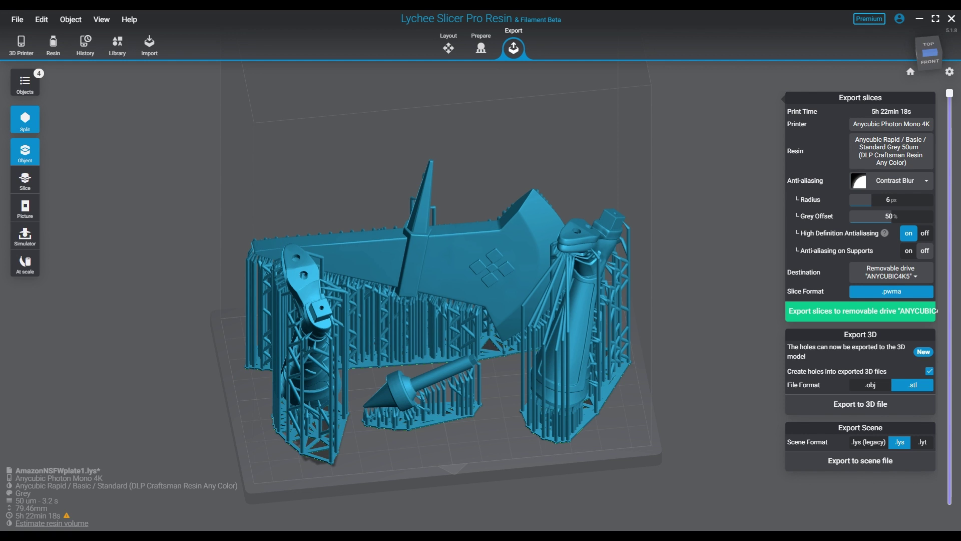
{"action": "right_click_drag", "start_coordinate": [481, 280], "coordinate": [405, 338]}
{"action": "right_click_drag", "start_coordinate": [553, 350], "coordinate": [562, 275]}
{"action": "middle_click_drag", "start_coordinate": [561, 276], "coordinate": [655, 298]}
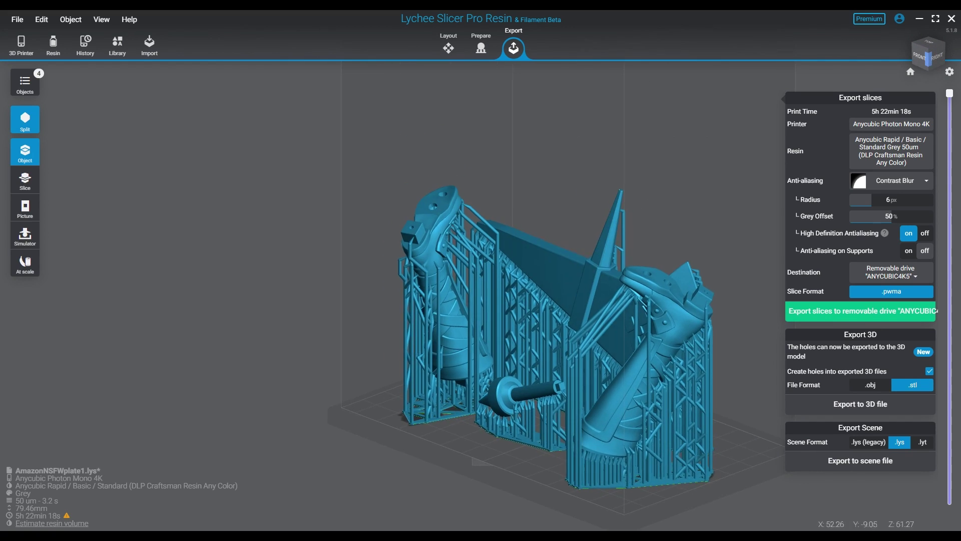
{"action": "right_click_drag", "start_coordinate": [654, 298], "coordinate": [693, 296]}
{"action": "middle_click_drag", "start_coordinate": [693, 296], "coordinate": [551, 290]}
{"action": "right_click_drag", "start_coordinate": [551, 290], "coordinate": [563, 292]}
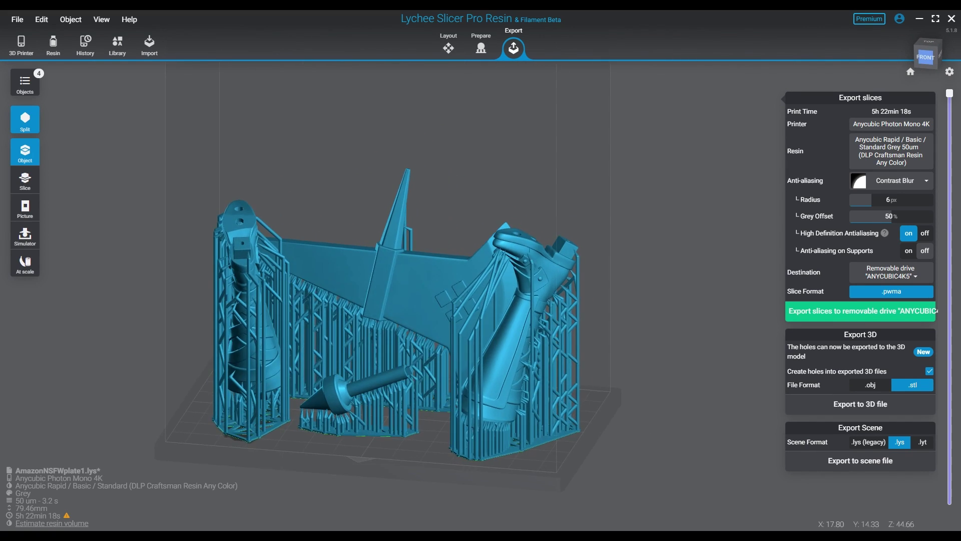
{"action": "middle_click_drag", "start_coordinate": [563, 291], "coordinate": [625, 295]}
{"action": "right_click_drag", "start_coordinate": [626, 295], "coordinate": [656, 297]}
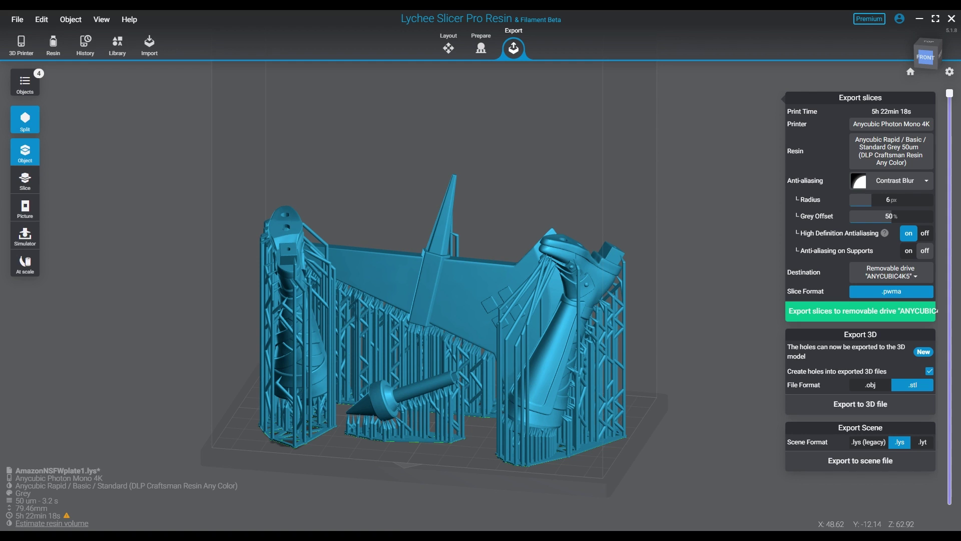
{"action": "left_click", "coordinate": [895, 181]}
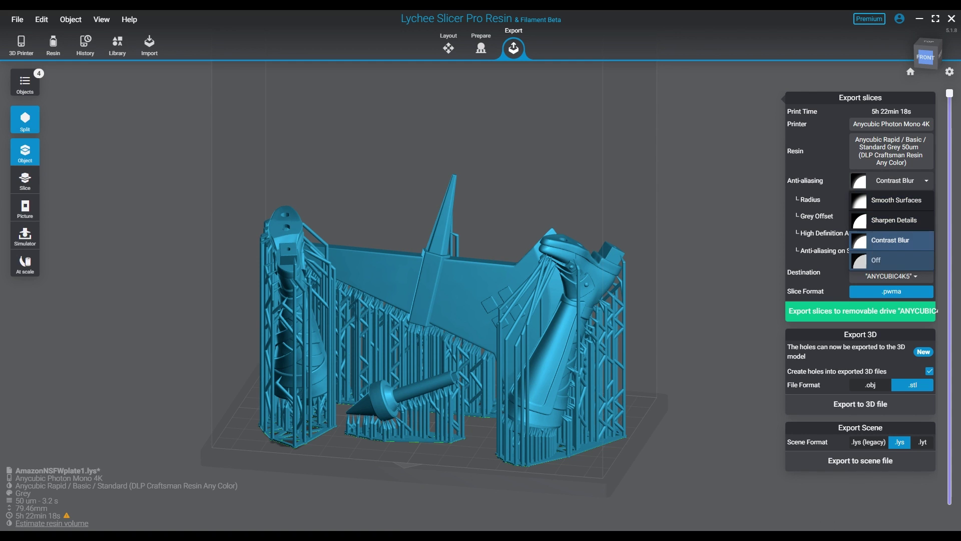
{"action": "left_click", "coordinate": [891, 241]}
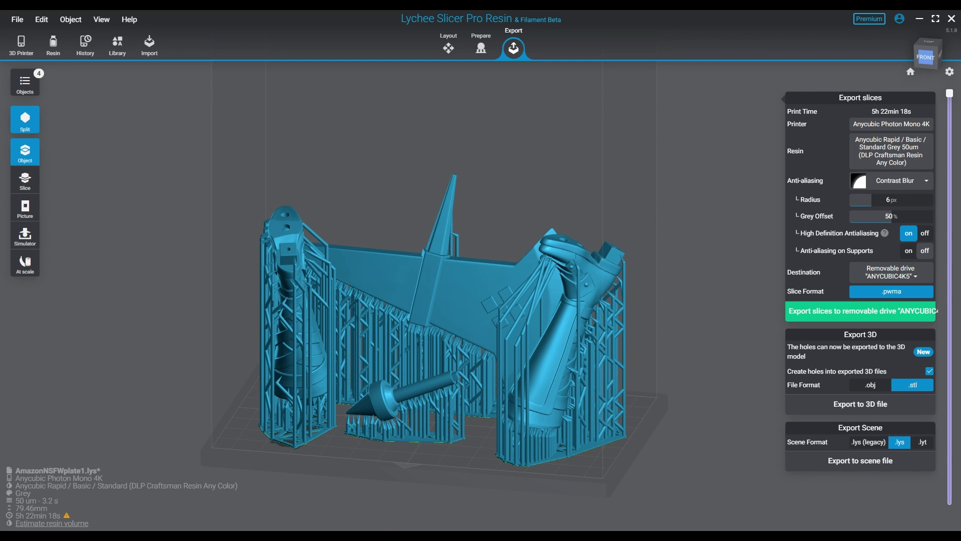
{"action": "left_click", "coordinate": [858, 201]}
{"action": "left_click_drag", "start_coordinate": [857, 199], "coordinate": [892, 216]}
Set anti-aliasing to Smooth Surfaces with a 2 px radius, 50% grey offset and High Definition Antialiasing on
{"action": "left_click", "coordinate": [891, 181]}
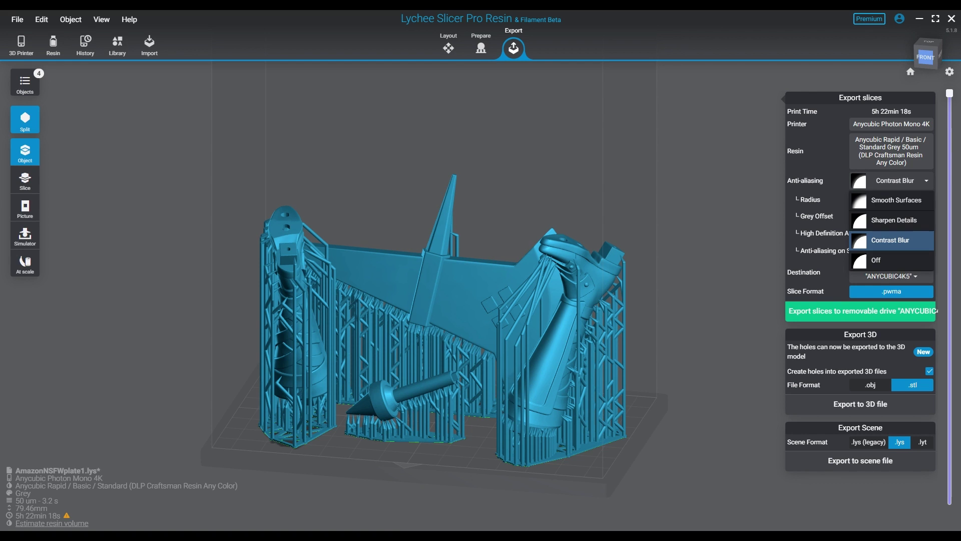
{"action": "left_click", "coordinate": [896, 200]}
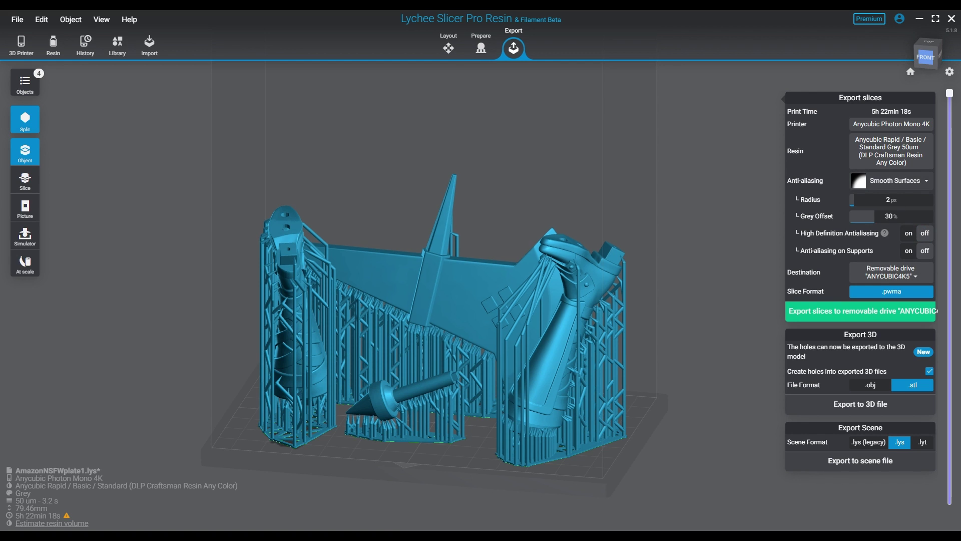
{"action": "left_click_drag", "start_coordinate": [874, 216], "coordinate": [891, 216]}
{"action": "left_click", "coordinate": [908, 234]}
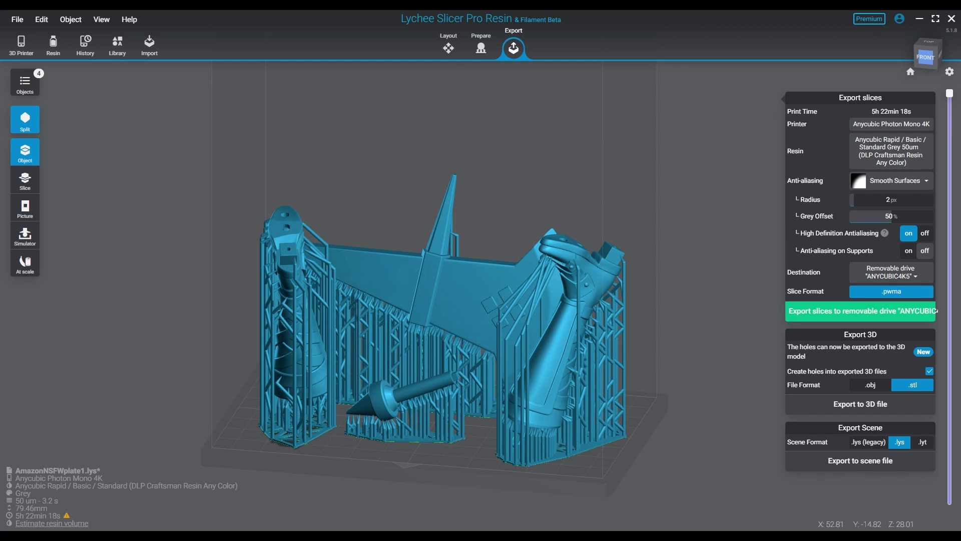
Set the destination to your computer, export the AmazonNSFWplate1 slices in .pwma format, and close the slicing summary
{"action": "right_click_drag", "start_coordinate": [530, 310], "coordinate": [271, 300]}
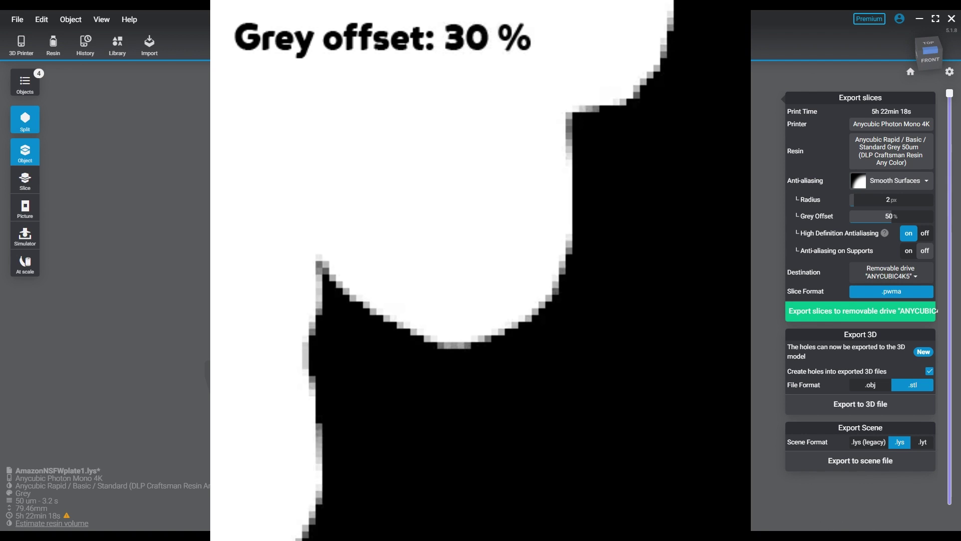
{"action": "left_click", "coordinate": [891, 272]}
{"action": "left_click", "coordinate": [886, 299]}
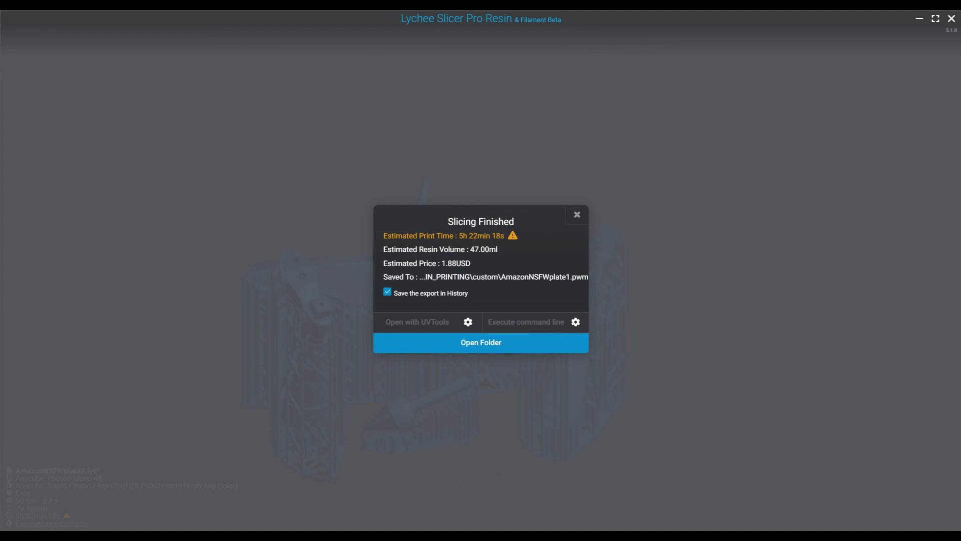
{"action": "left_click", "coordinate": [577, 215]}
Turn anti-aliasing off in the slice export settings
{"action": "right_click_drag", "start_coordinate": [500, 270], "coordinate": [730, 250]}
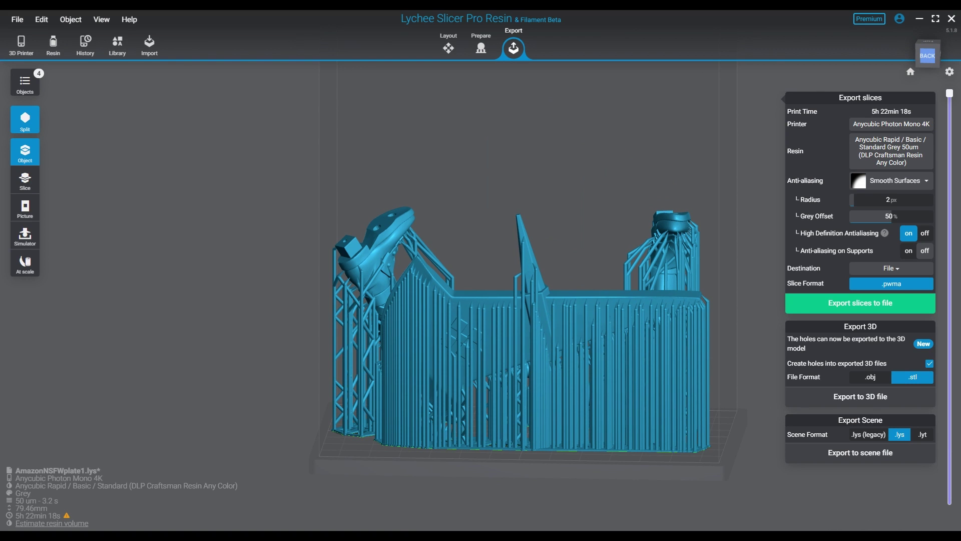
{"action": "left_click", "coordinate": [892, 180]}
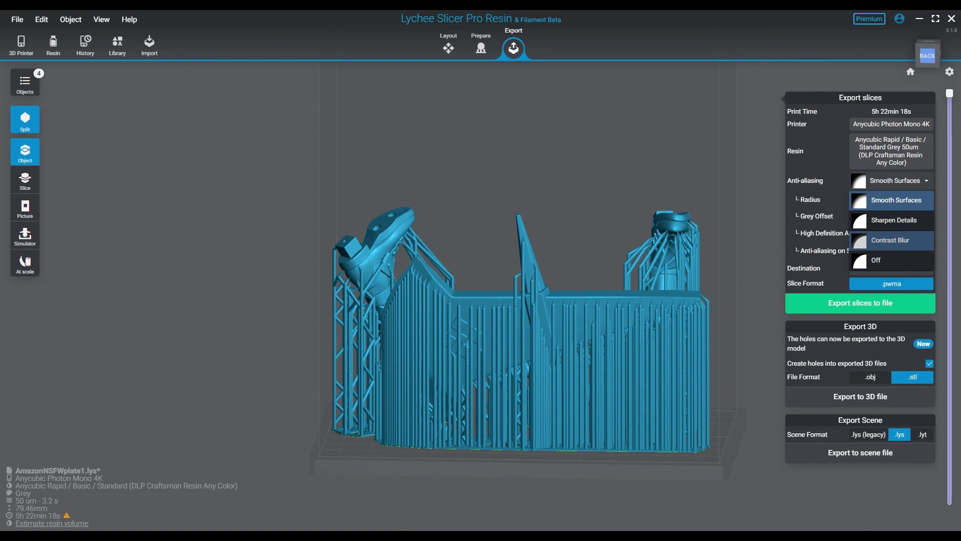
{"action": "left_click", "coordinate": [891, 260]}
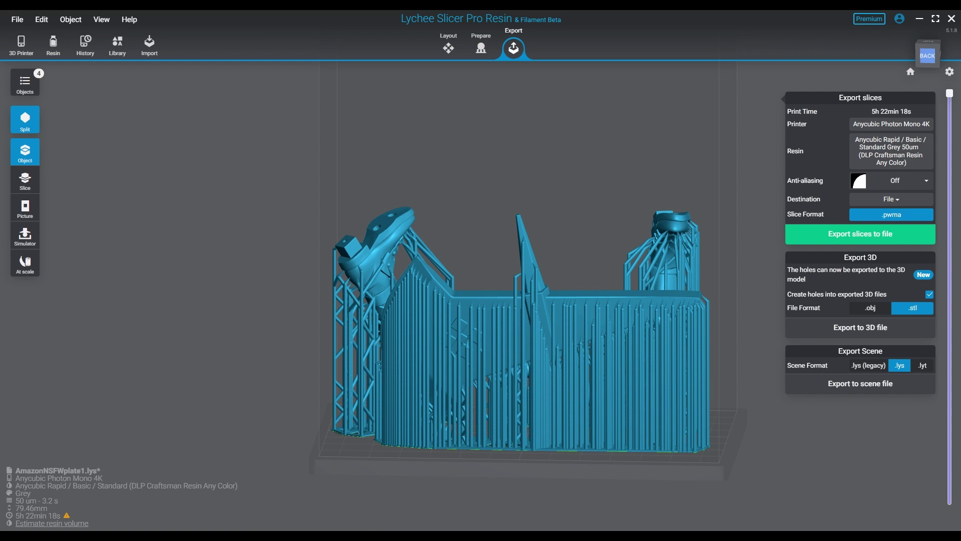
Try the Smooth Surfaces anti-aliasing mode and the Sharpen Details mode with a 50% grey offset
{"action": "left_click", "coordinate": [894, 181]}
{"action": "left_click", "coordinate": [896, 200]}
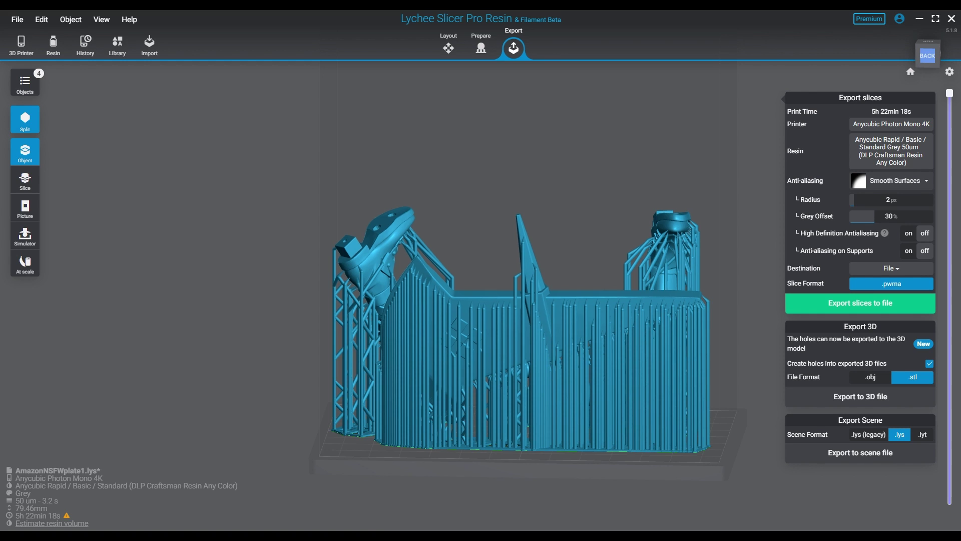
{"action": "left_click", "coordinate": [895, 180]}
{"action": "left_click", "coordinate": [896, 221]}
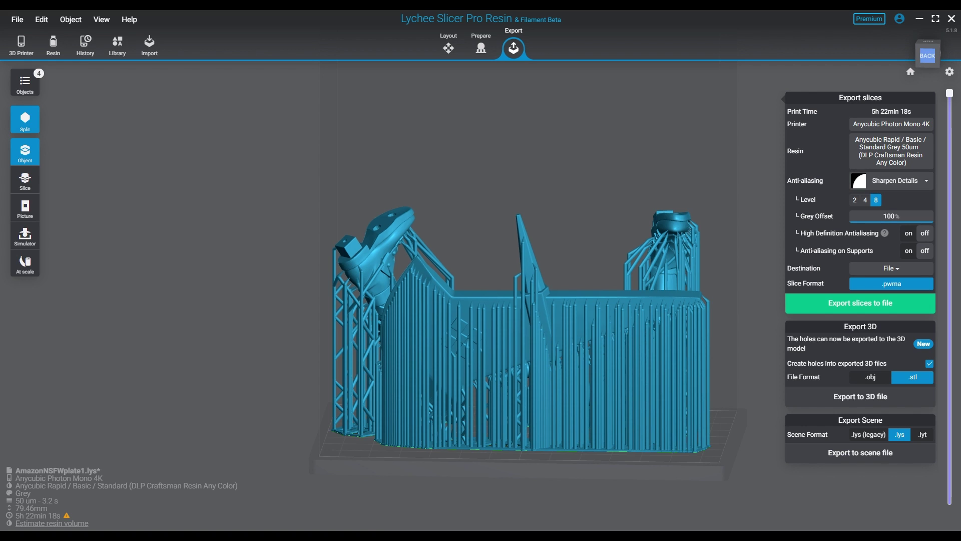
{"action": "left_click_drag", "start_coordinate": [867, 216], "coordinate": [891, 217]}
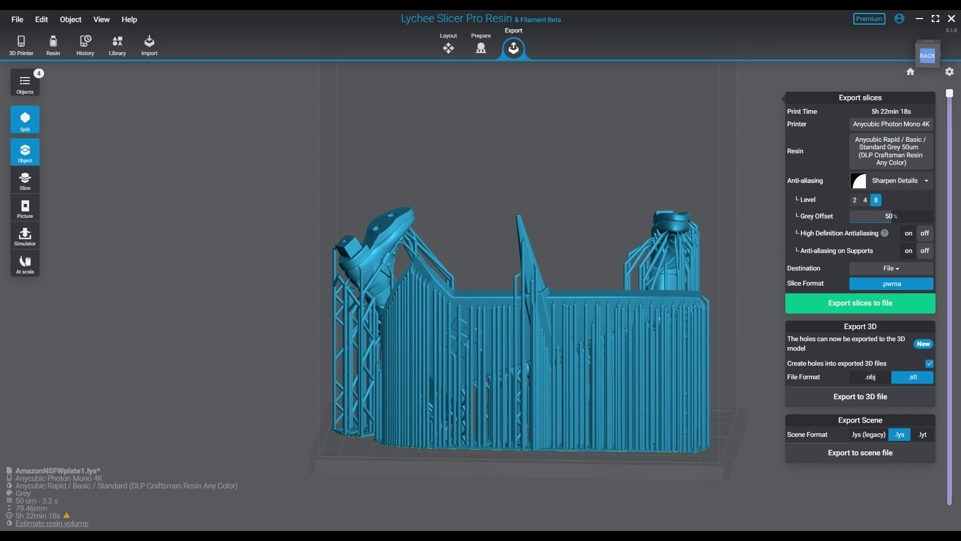
Set anti-aliasing to Contrast Blur with a 50% grey offset and enable High Definition Antialiasing
{"action": "left_click", "coordinate": [892, 181]}
{"action": "left_click", "coordinate": [885, 236]}
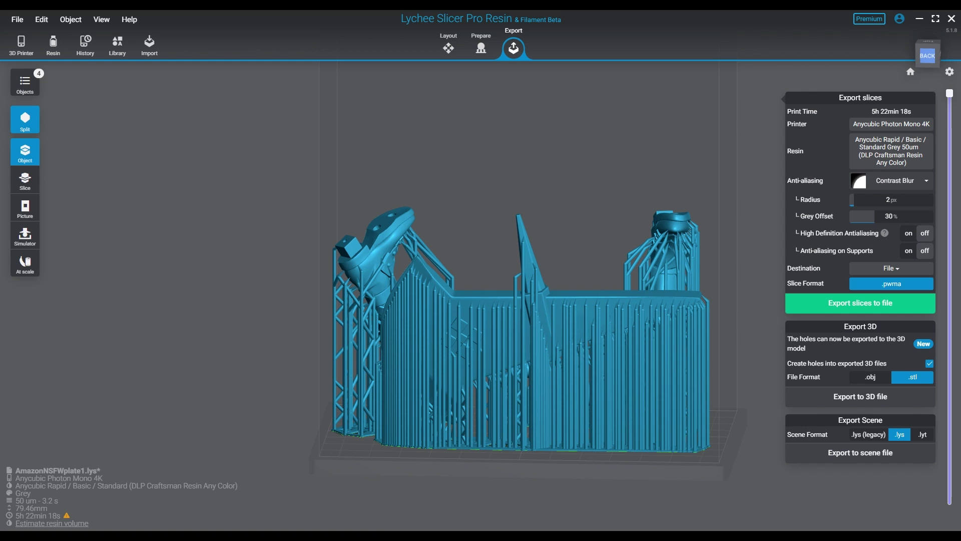
{"action": "left_click", "coordinate": [891, 180]}
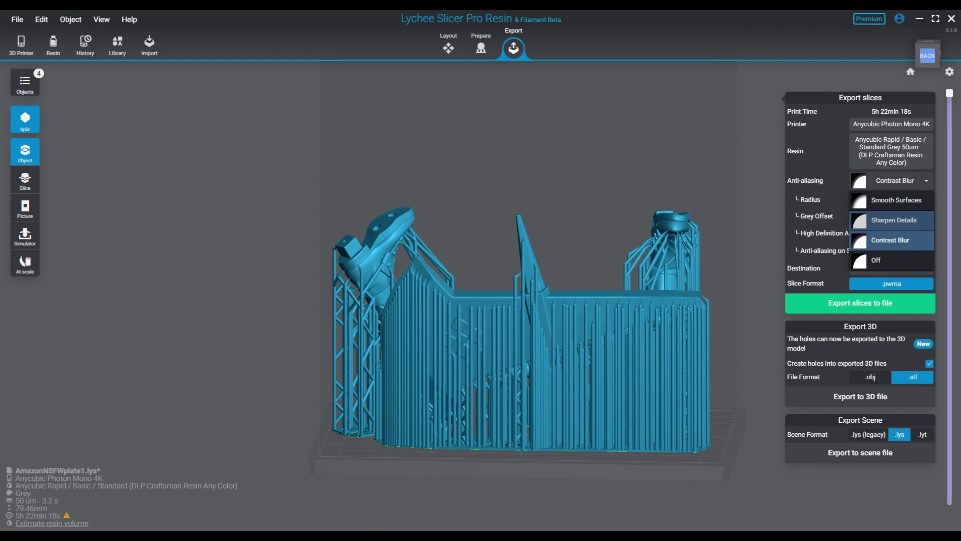
{"action": "left_click", "coordinate": [892, 182]}
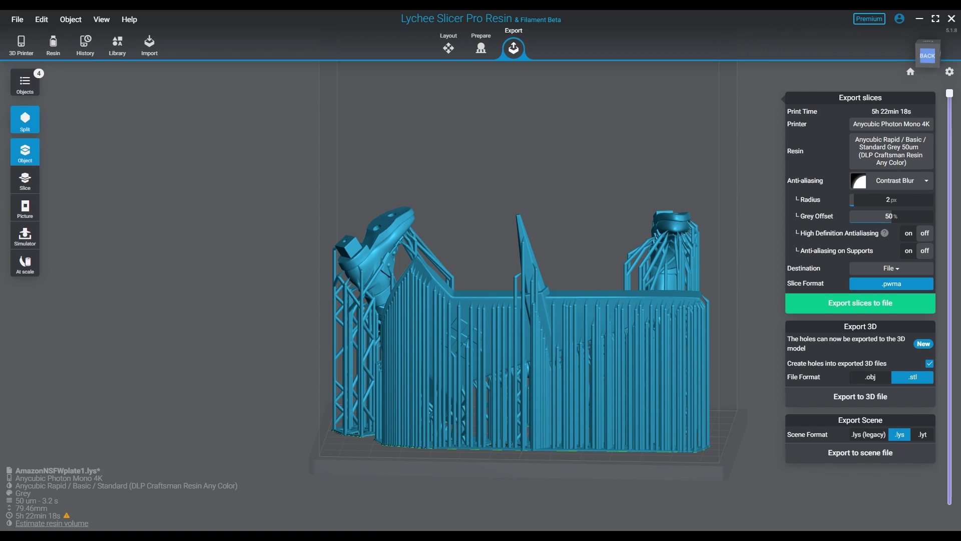
{"action": "left_click", "coordinate": [909, 233]}
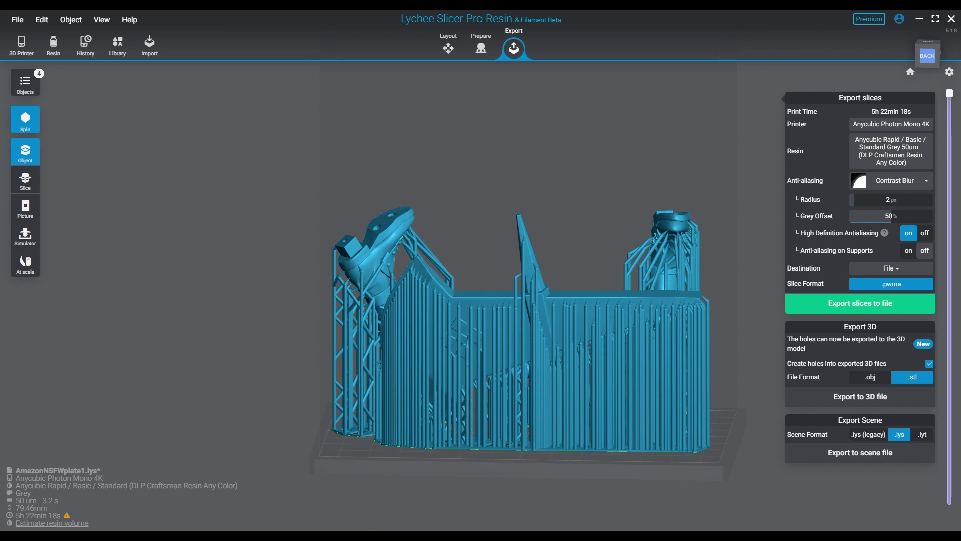